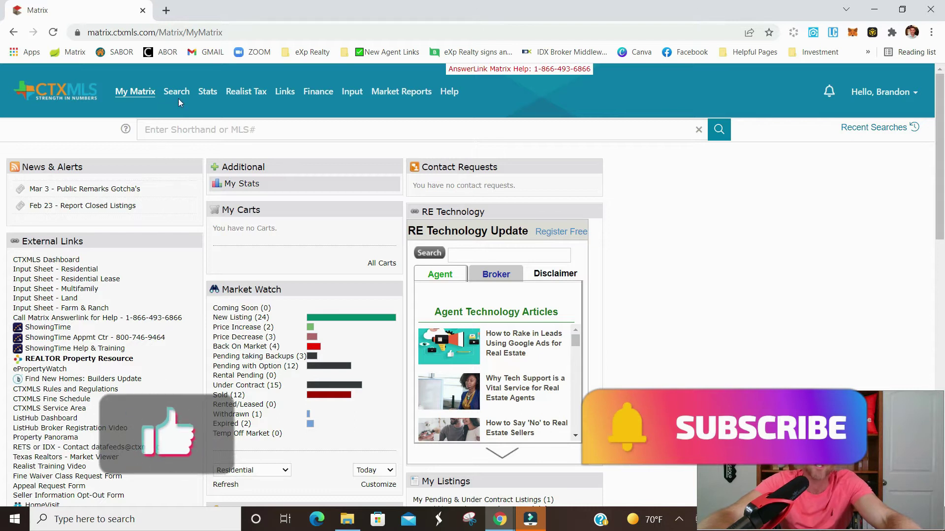
- Start a quick residential search limited to Coming Soon and Active listings, leaving Pending Take Backups unselected
mouse_move(178, 97)
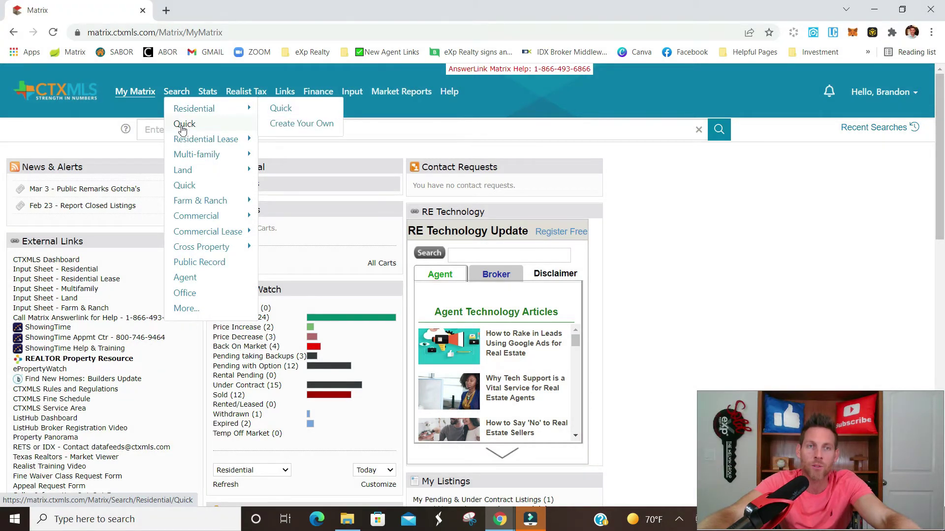
left_click(185, 125)
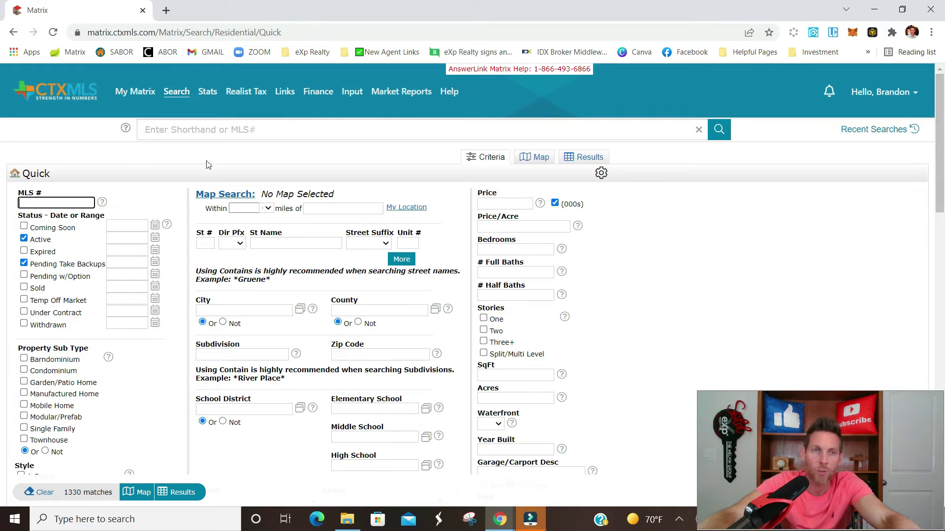
left_click(23, 227)
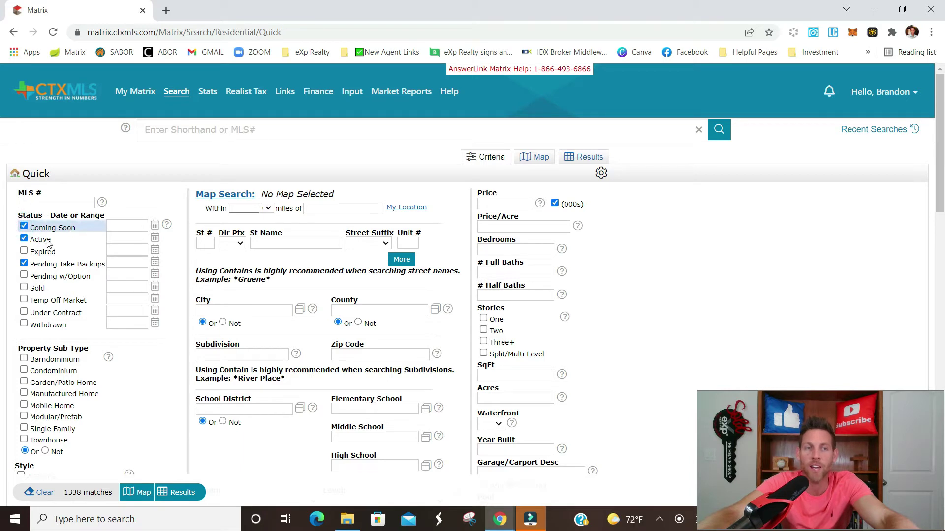
left_click(24, 264)
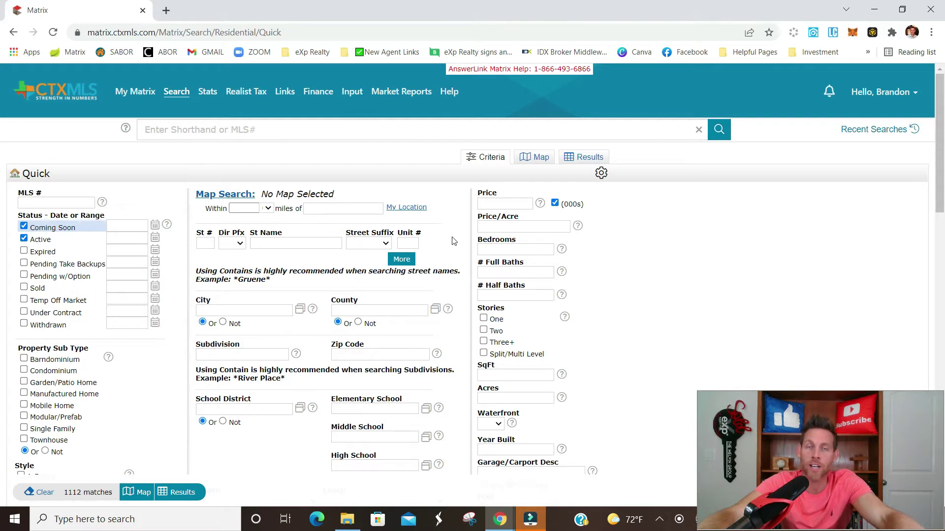
- Set the price range to 300-350 in thousands
left_click(511, 203)
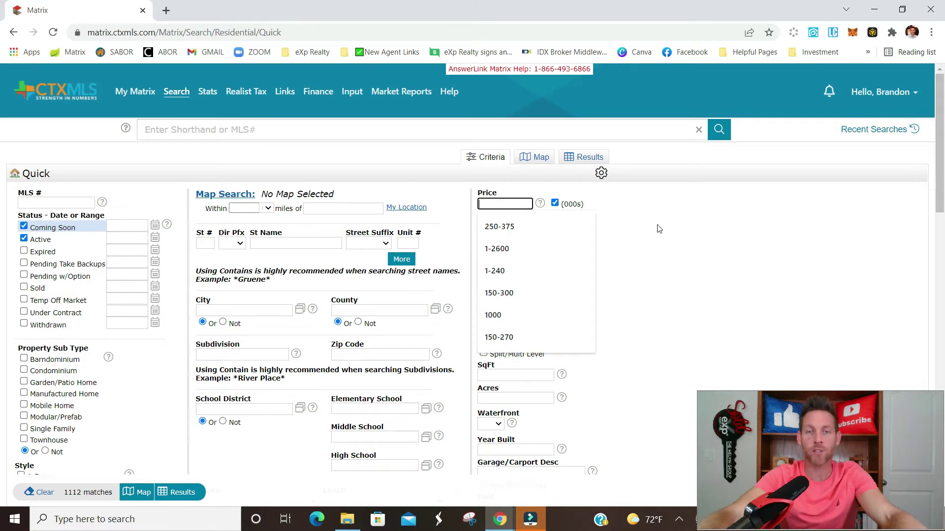
mouse_move(502, 207)
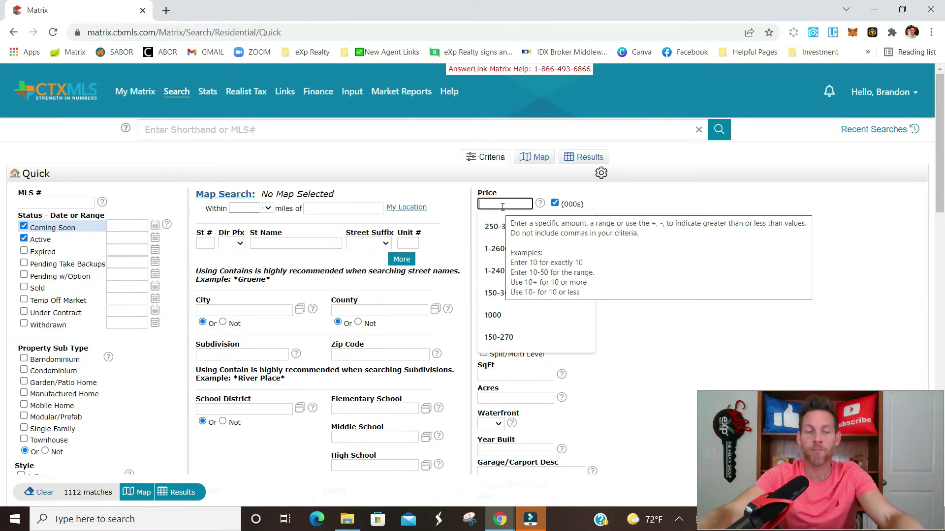
type("300")
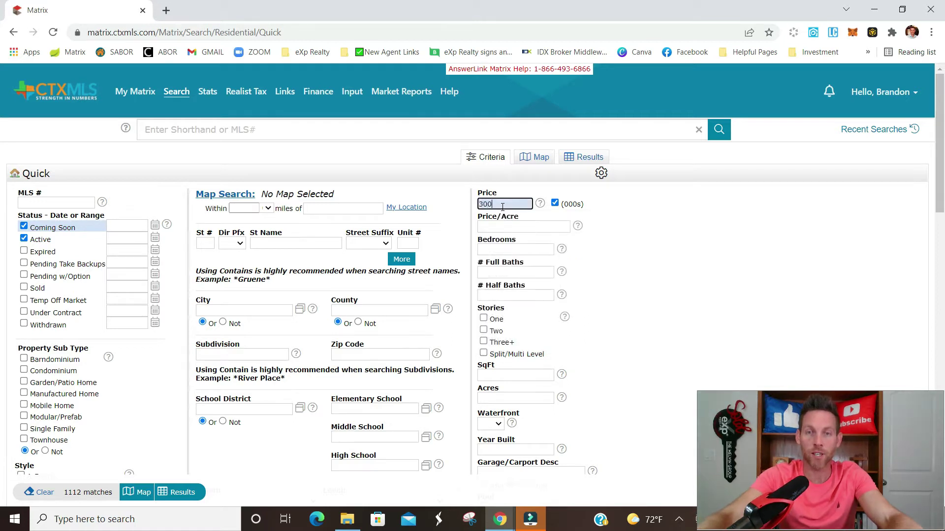
type("-350")
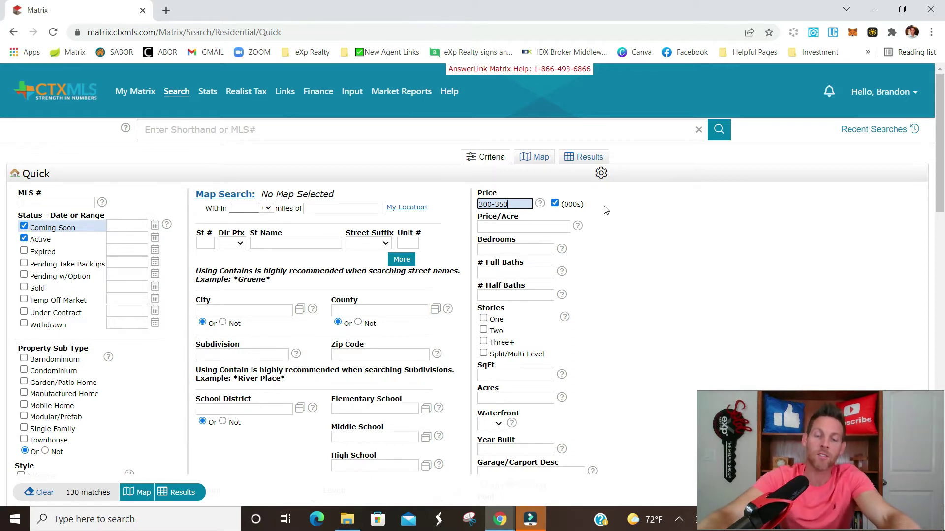
- Widen the price range to 280-370 in thousands
key("BackSpace")
key("BackSpace")
type("7")
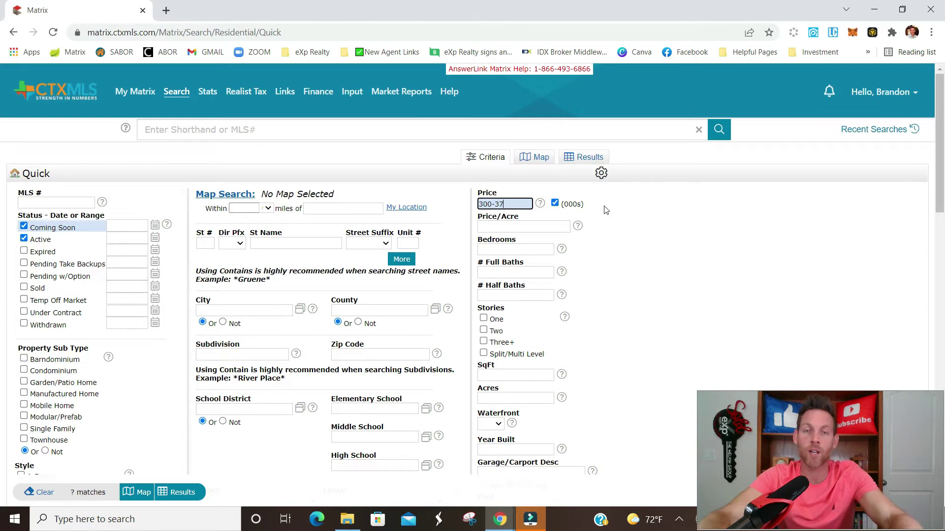
type("0")
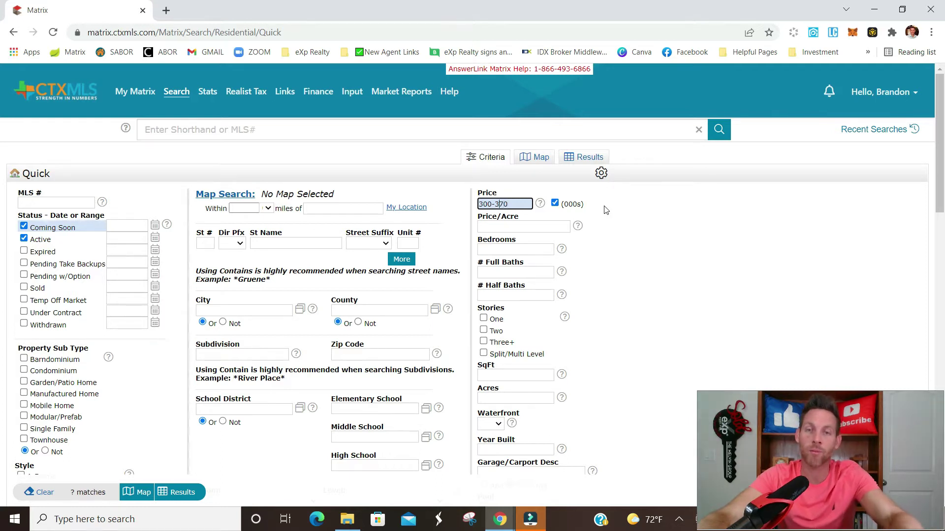
key("Home")
key("Delete")
key("Delete")
key("Delete")
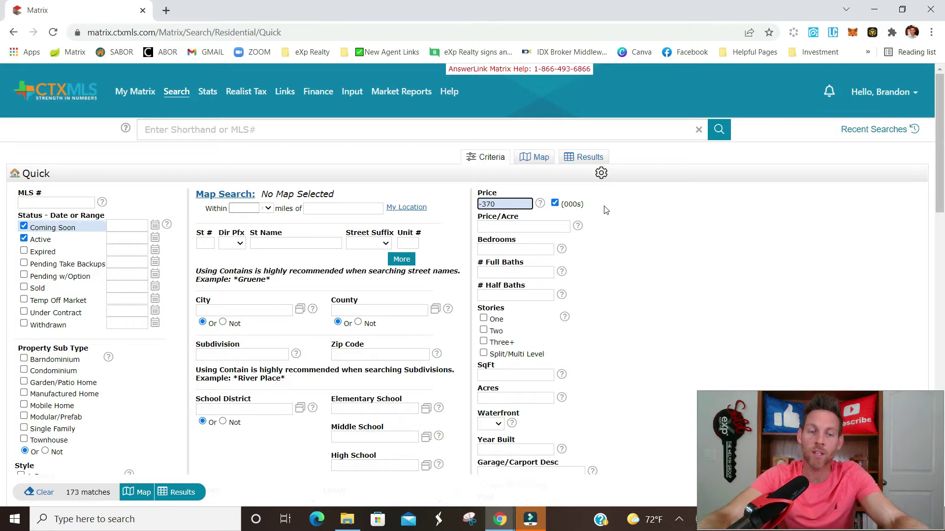
type("280")
left_click(605, 209)
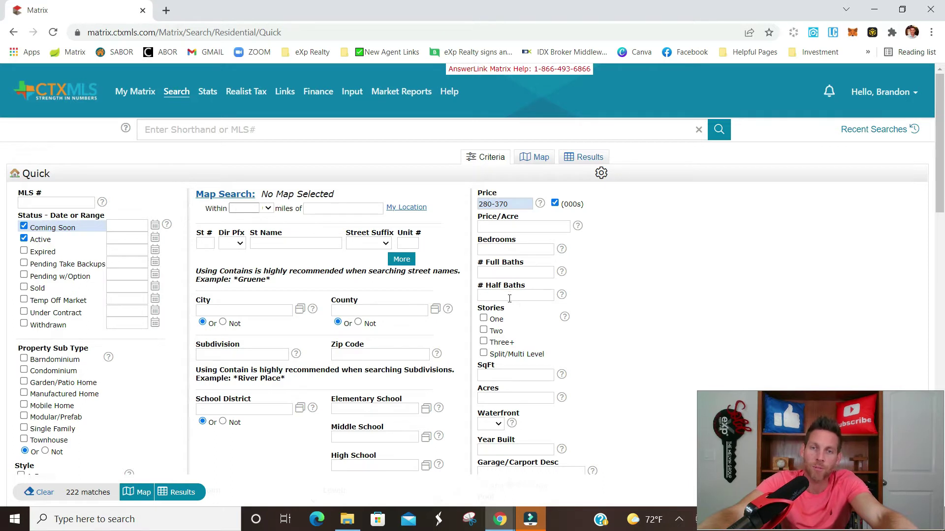
- Require 3+ bedrooms and a size of 1800+ square feet
left_click(522, 251)
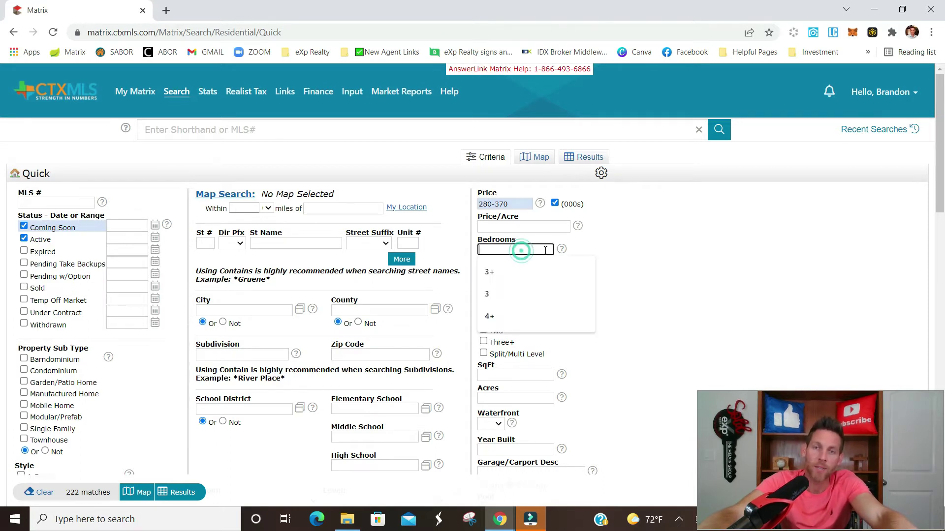
left_click(497, 272)
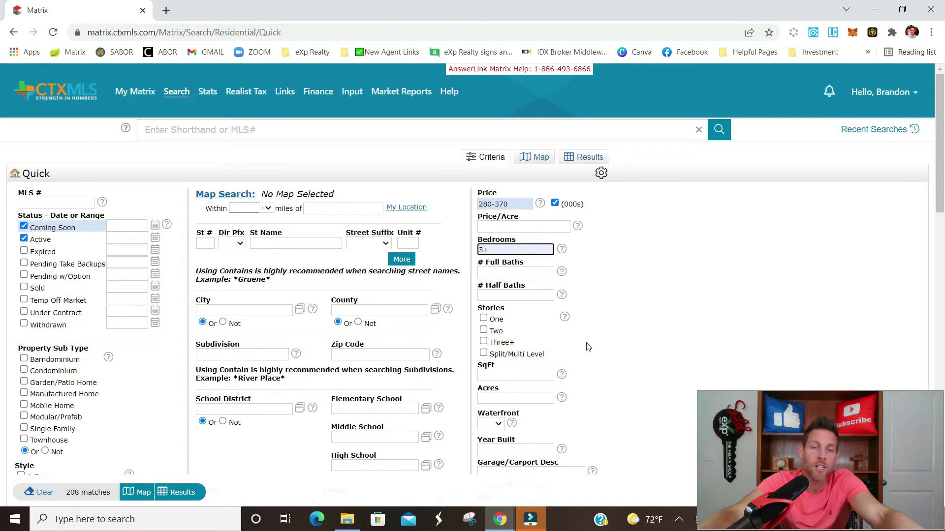
scroll(587, 346, "down", 1)
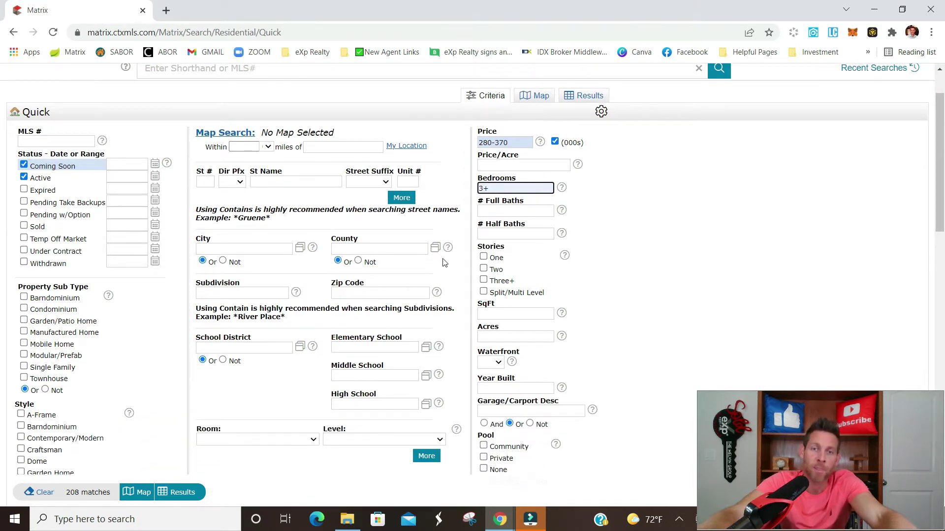
left_click(527, 314)
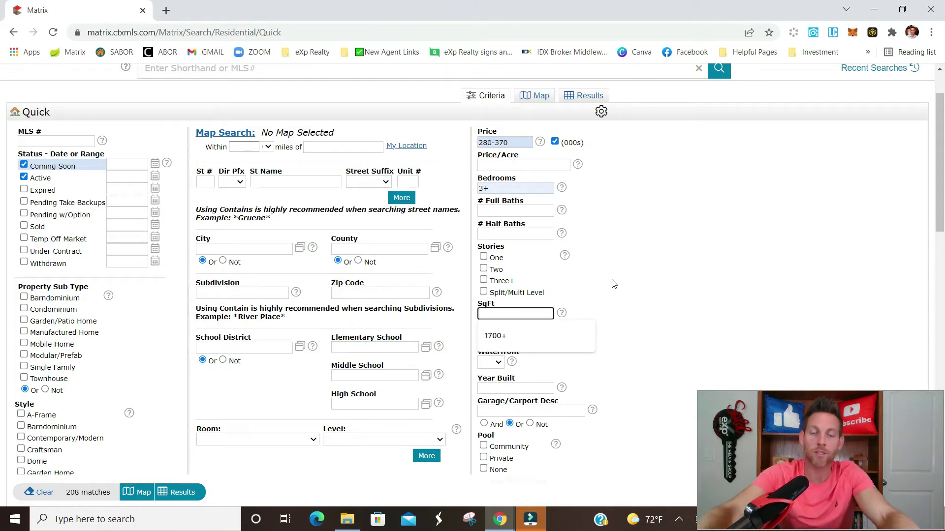
type("1")
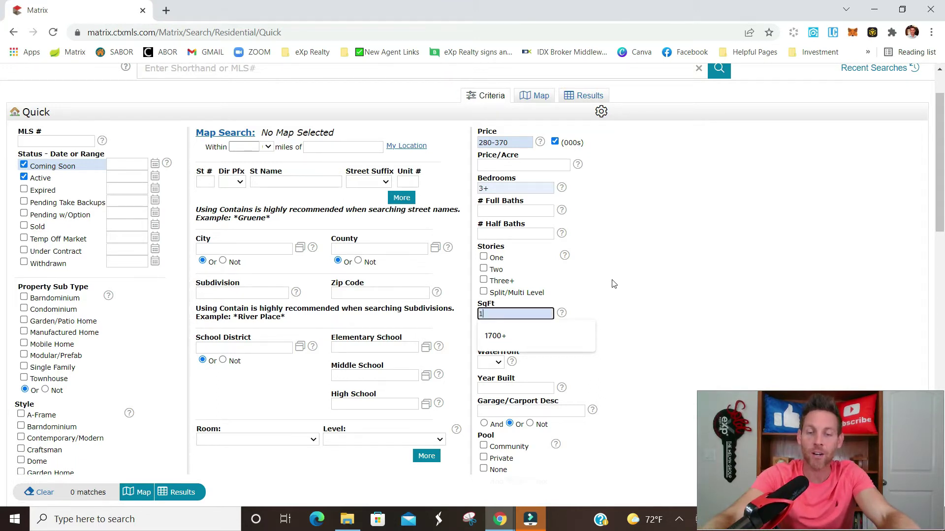
type("800")
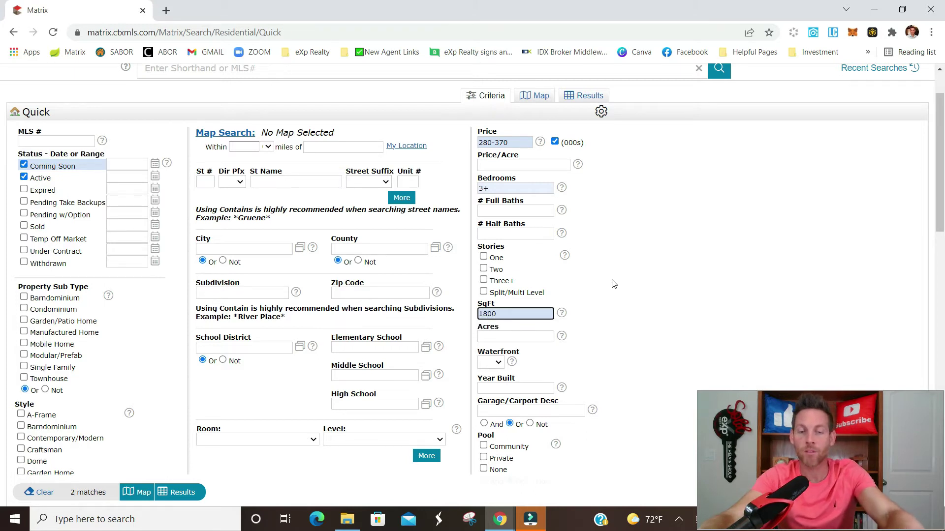
type("+")
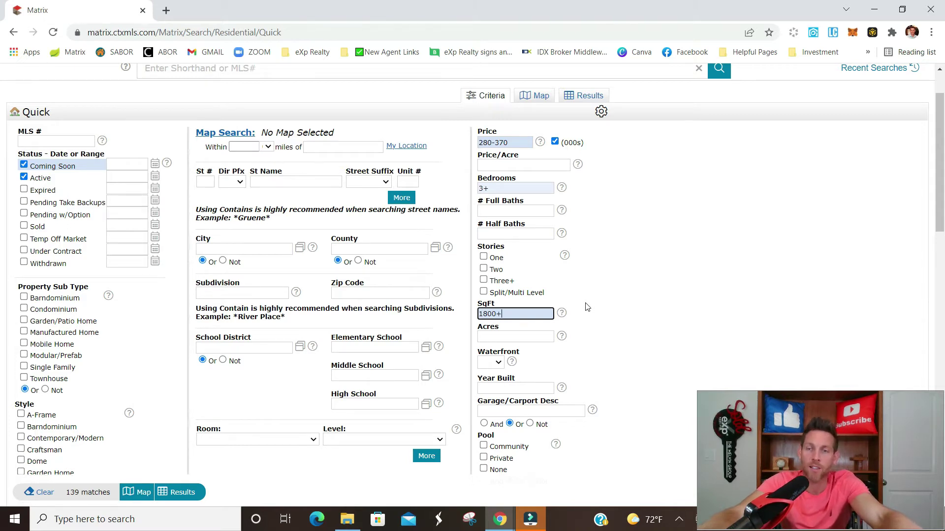
- Try filtering the subdivision by *elley* and clear that filter again
mouse_move(514, 339)
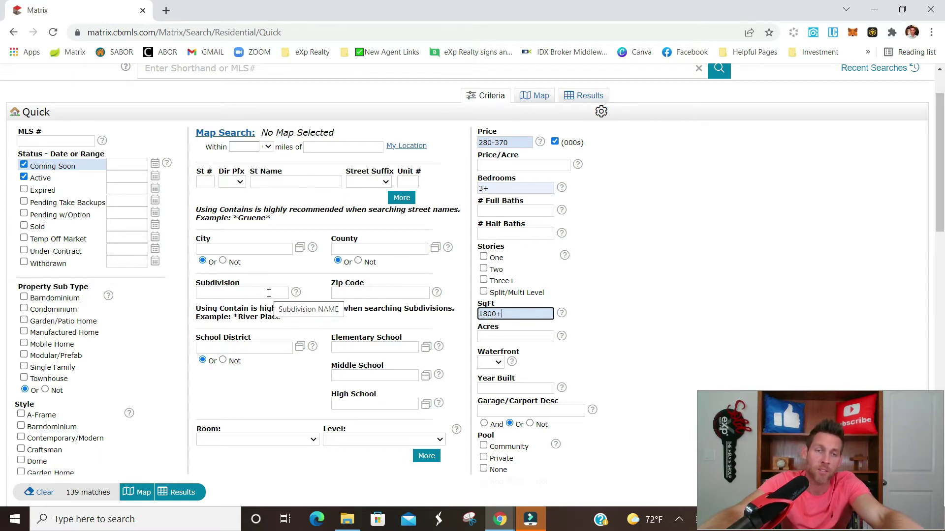
left_click(269, 293)
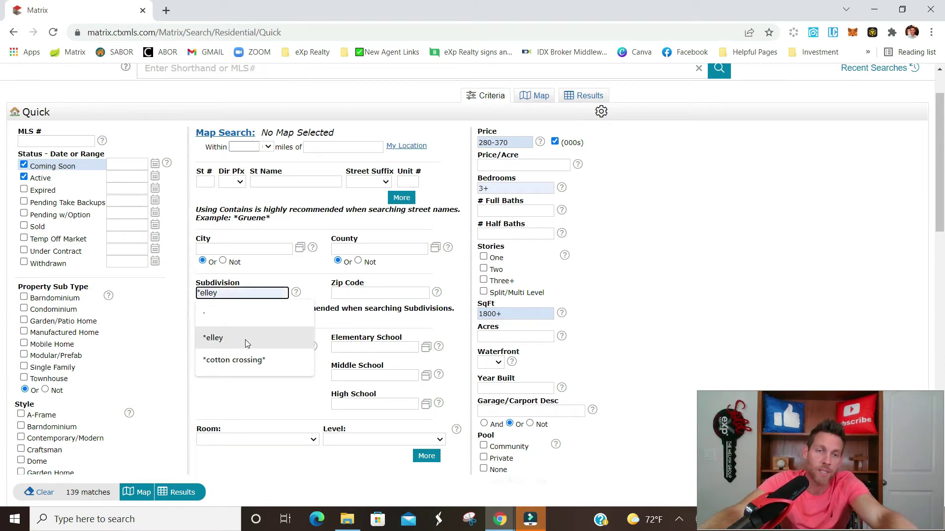
left_click(225, 339)
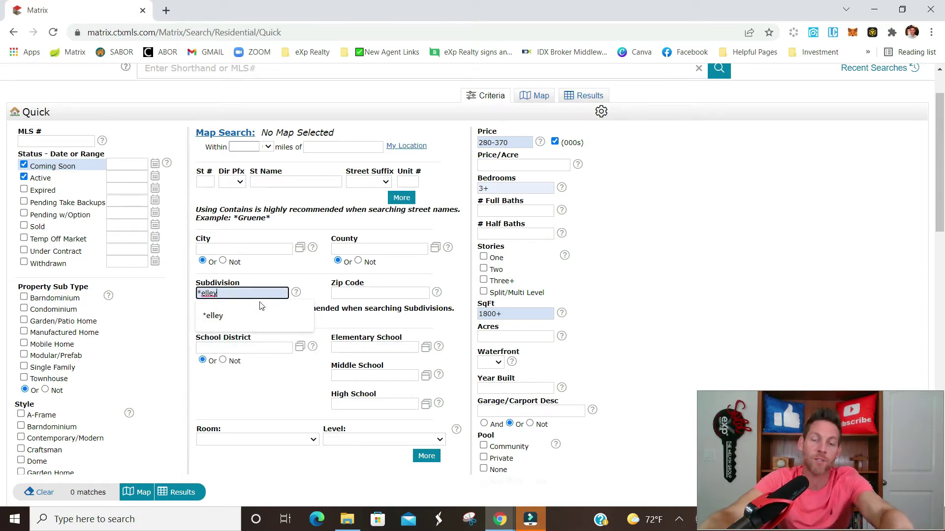
type("*")
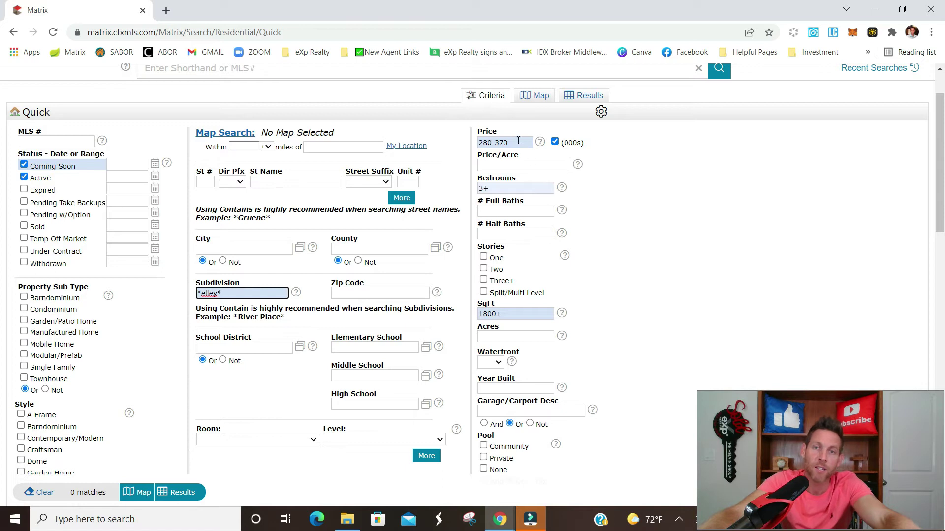
triple_click(235, 294)
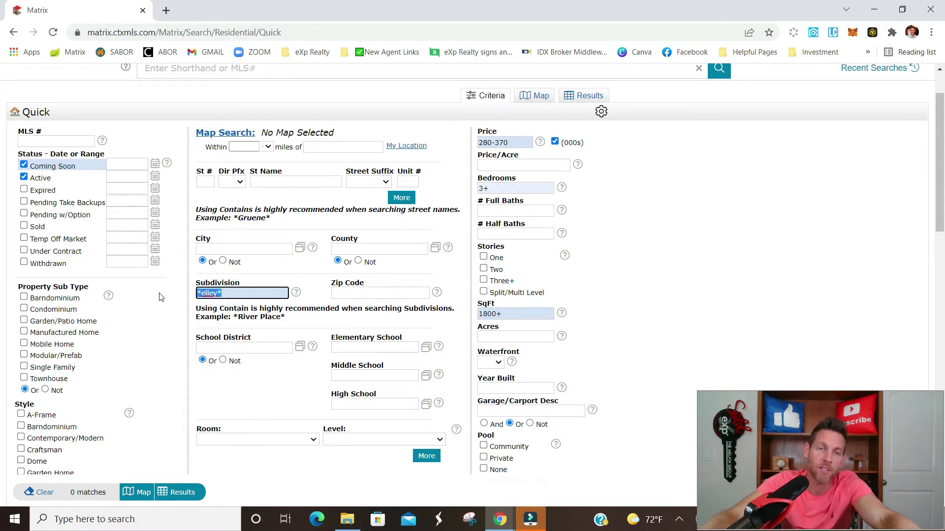
key("BackSpace")
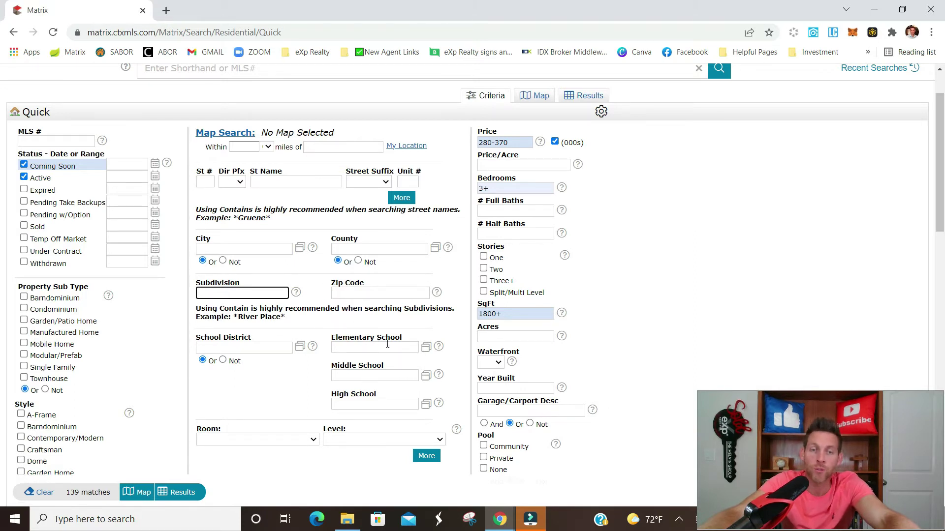
- Show the matching listings on the map, zoomed in on the area around New Braunfels and Seguin
scroll(411, 344, "down", 1)
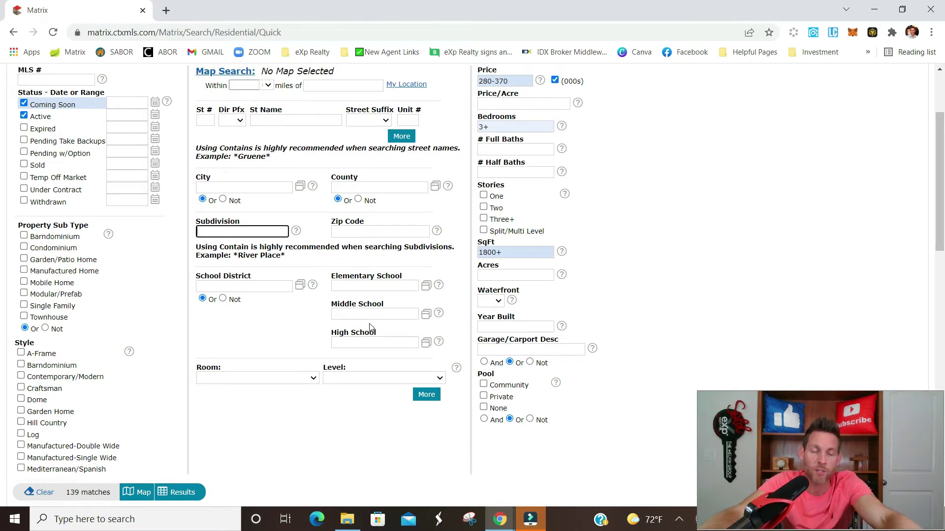
scroll(317, 336, "down", 2)
scroll(324, 337, "up", 4)
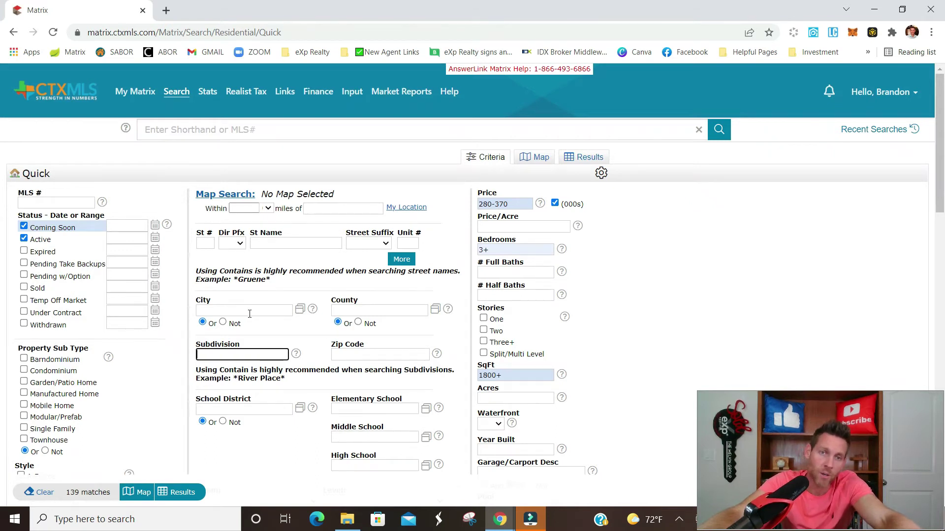
left_click(542, 160)
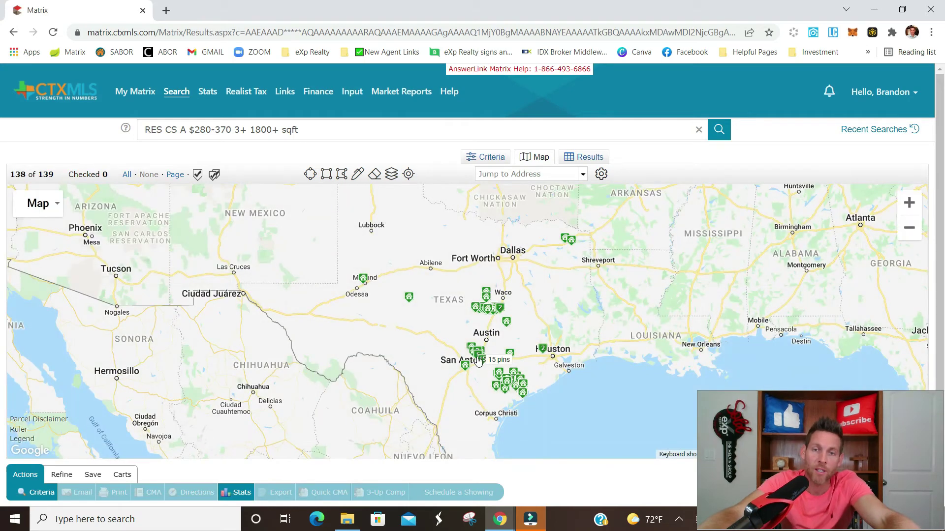
scroll(478, 362, "up", 5)
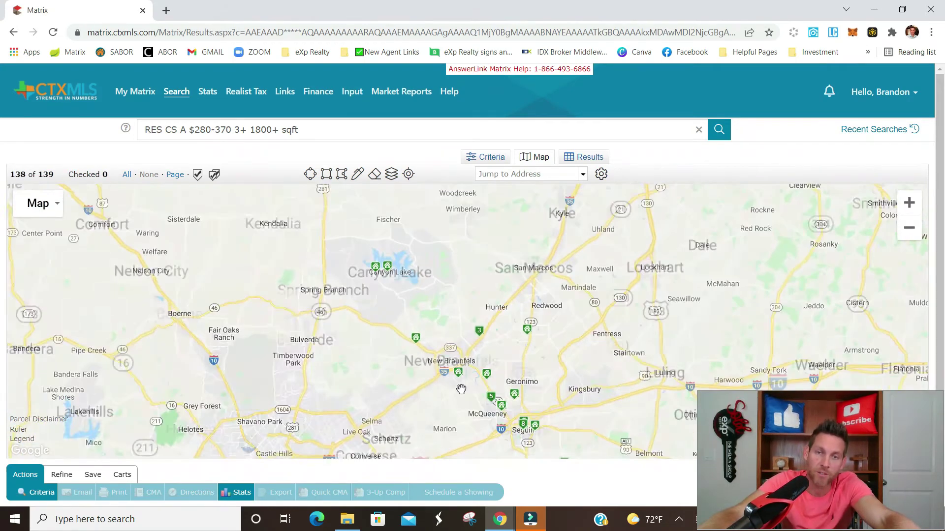
scroll(461, 389, "up", 1)
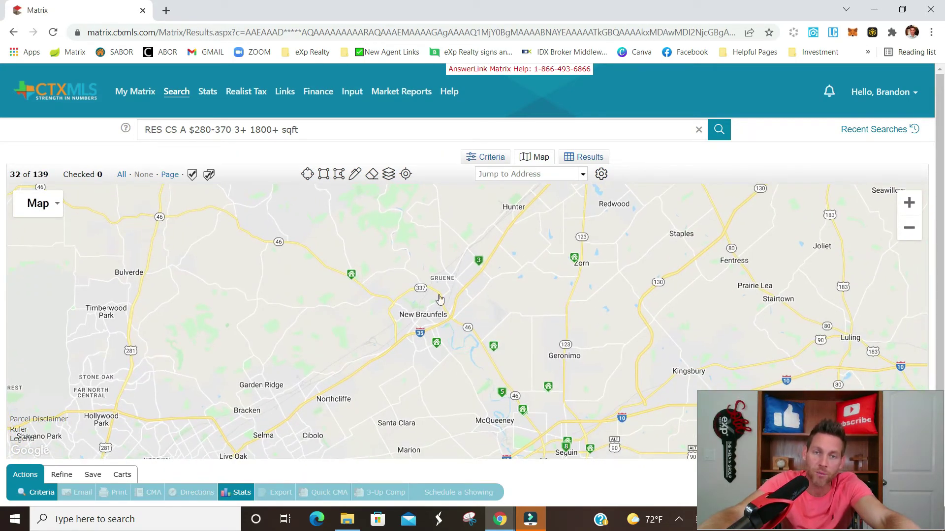
left_click_drag(466, 327, 395, 228)
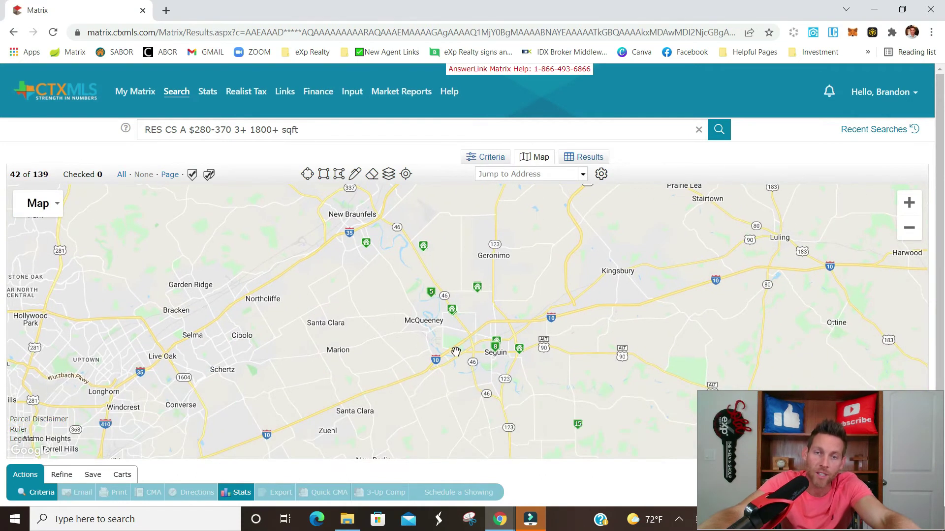
mouse_move(473, 348)
left_mouse_down()
mouse_move(460, 334)
mouse_move(459, 349)
left_mouse_up()
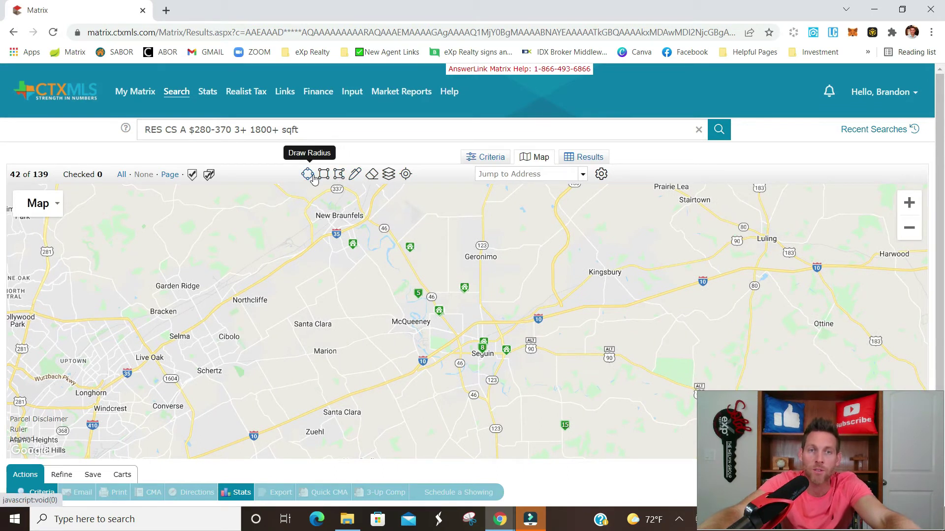
- Draw a closed eight-corner polygon search area on the map around Seguin, McQueeney and Geronimo, reaching east to Kingsbury
left_click(339, 176)
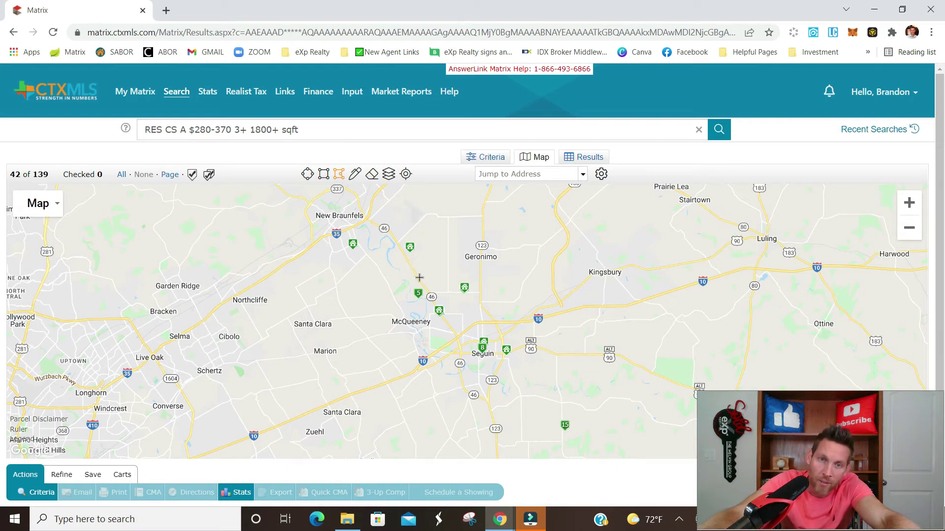
left_click(405, 239)
left_click(339, 284)
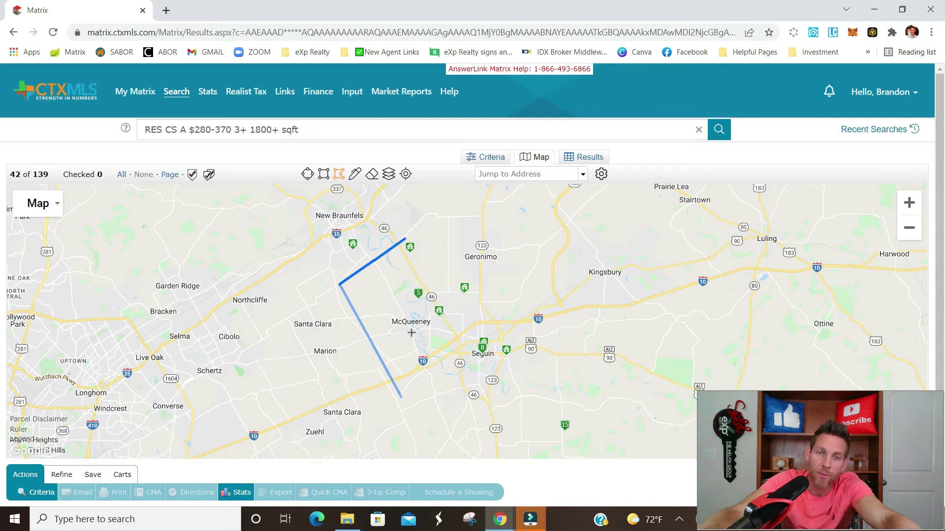
left_click(415, 433)
left_click(514, 452)
left_click(610, 431)
left_click(618, 341)
left_click(598, 252)
left_click(495, 216)
left_click(405, 239)
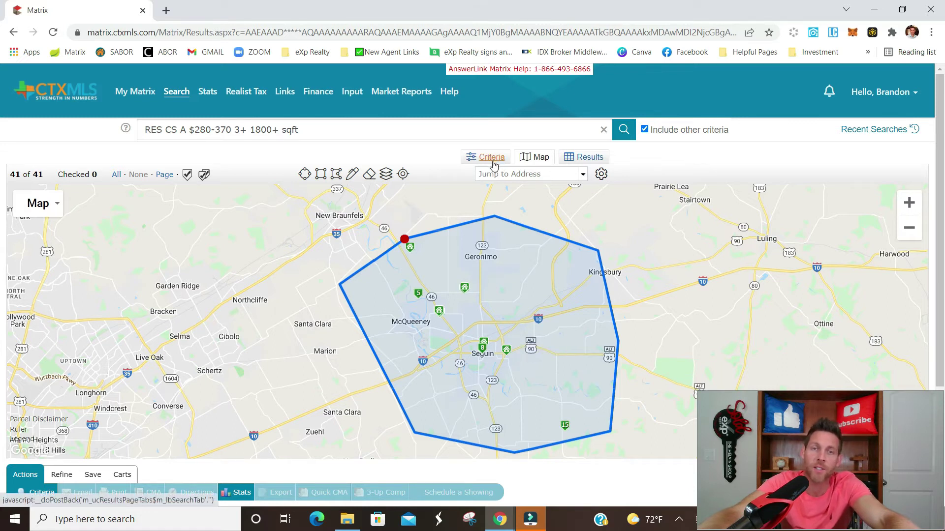
- Show the matching listings as a results list and look through their details
left_click(592, 158)
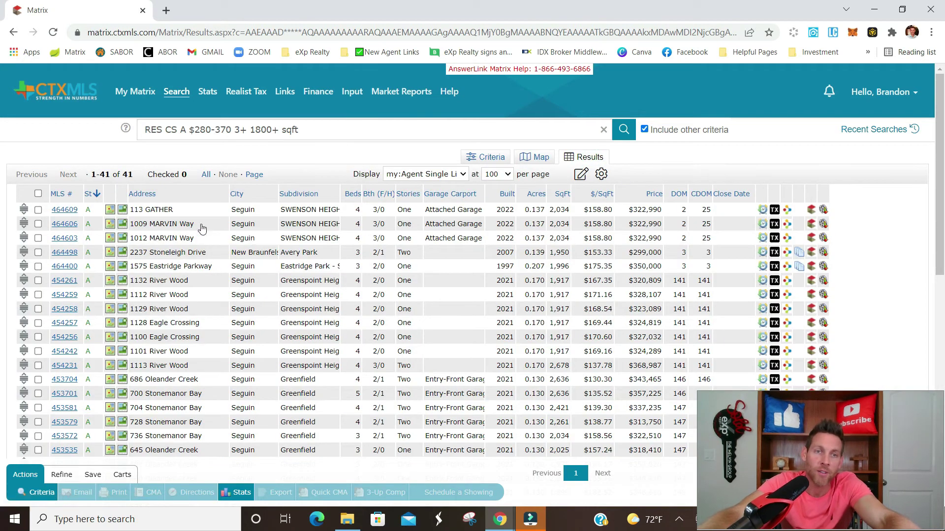
scroll(211, 269, "down", 10)
scroll(211, 273, "up", 5)
scroll(246, 286, "down", 1)
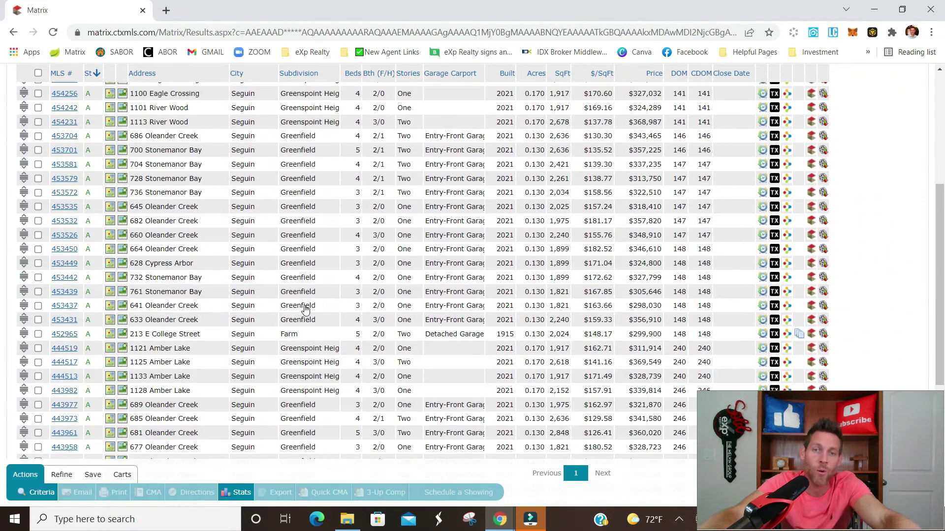
scroll(345, 308, "up", 5)
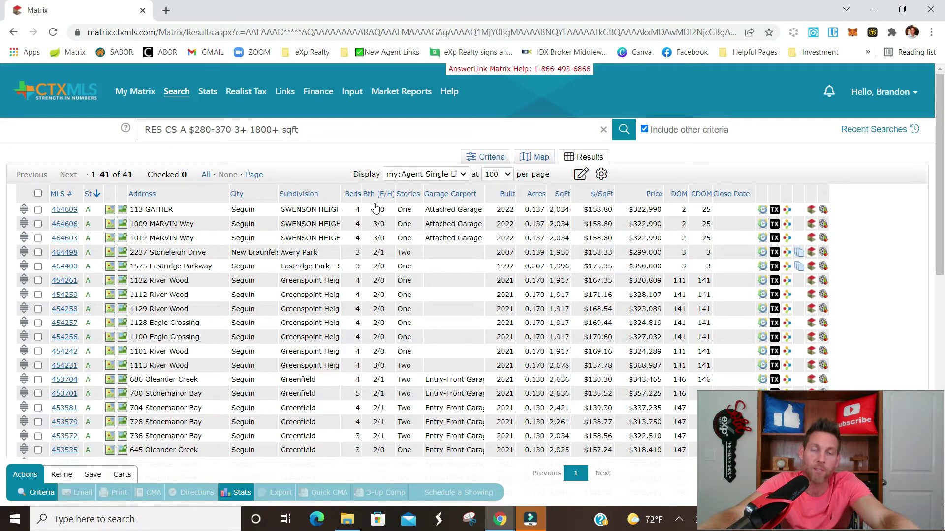
- Select all listings in the search results and look over the selection
left_click(38, 194)
scroll(93, 307, "down", 1)
scroll(94, 307, "up", 1)
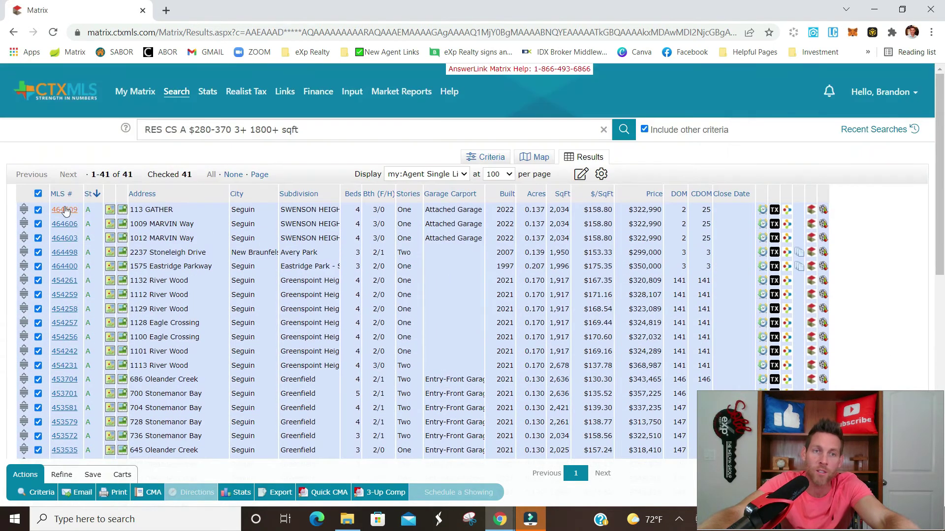
scroll(68, 273, "down", 3)
scroll(68, 273, "down", 5)
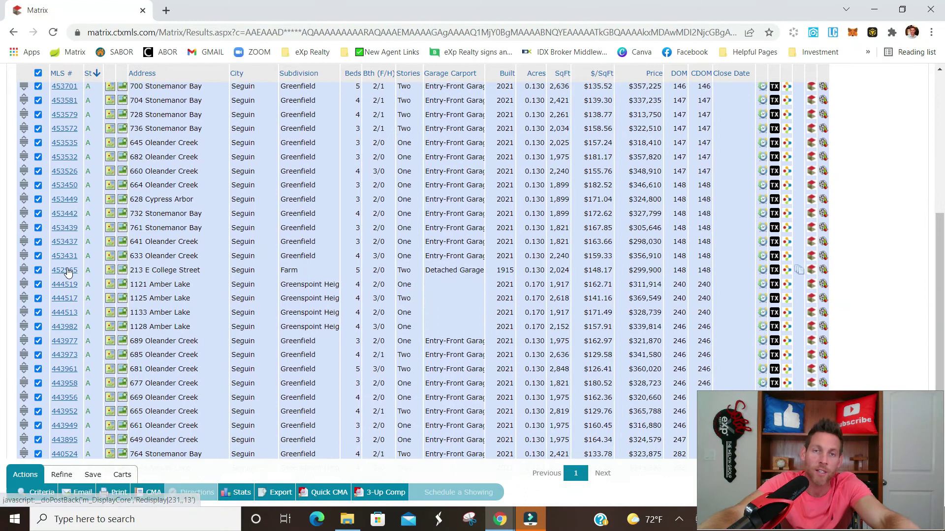
scroll(68, 272, "up", 6)
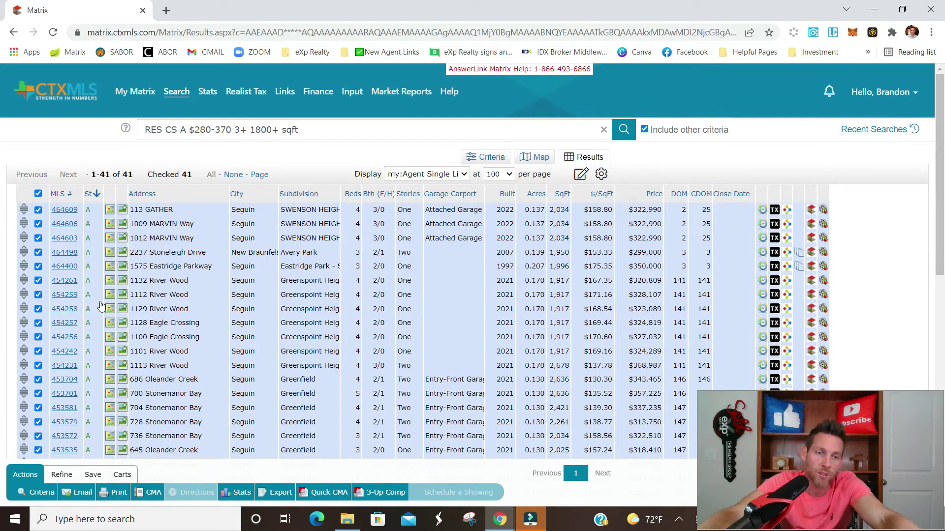
- Deselect the Farm, 2,152 sq ft Greenspoint and 2,848 sq ft Greenfield listings, and narrow the results to the remaining selected ones
scroll(102, 308, "down", 5)
scroll(103, 310, "down", 3)
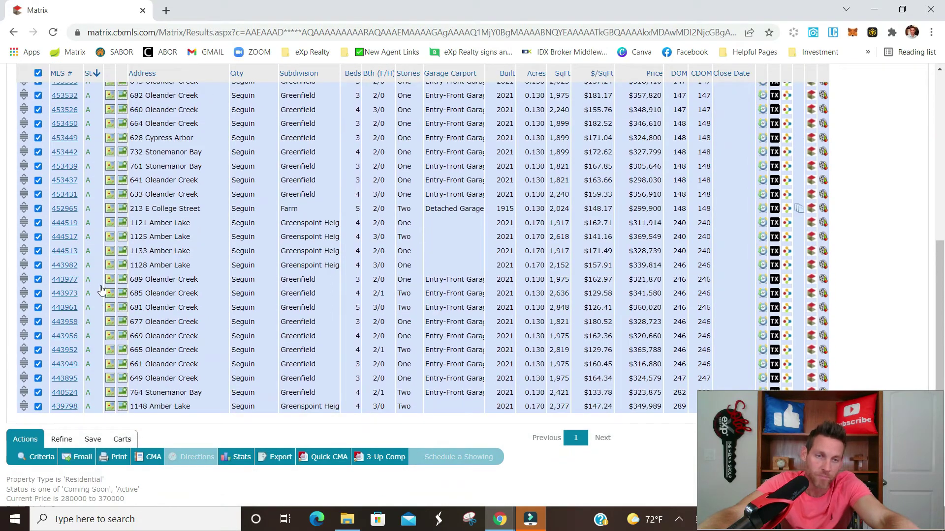
left_click(38, 209)
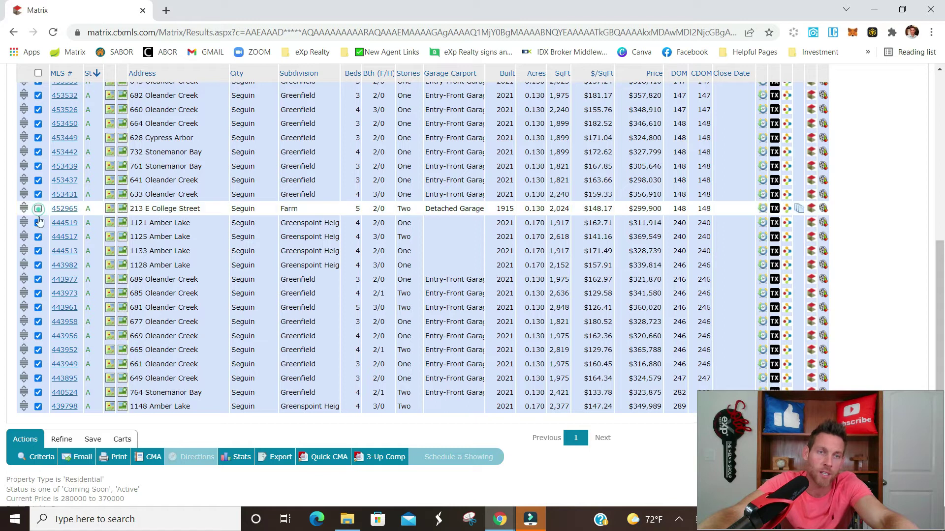
left_click(38, 265)
left_click(39, 308)
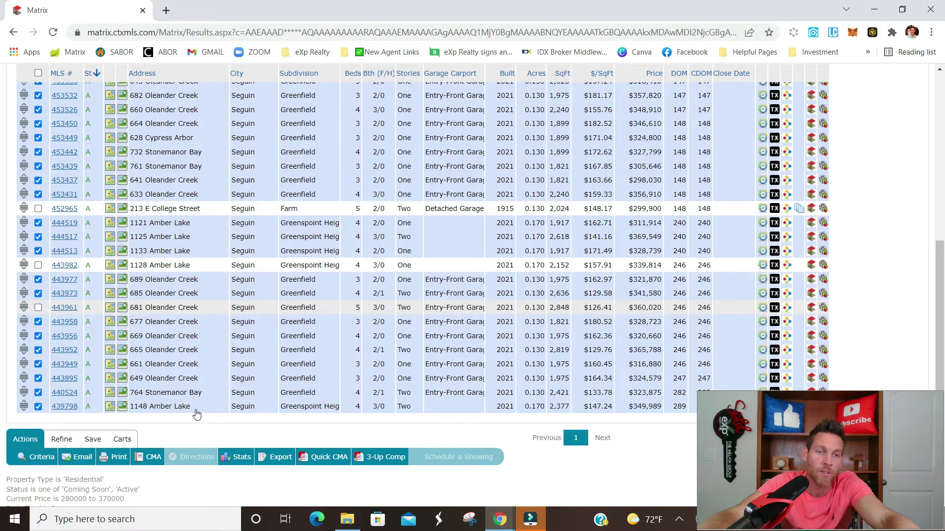
left_click(62, 441)
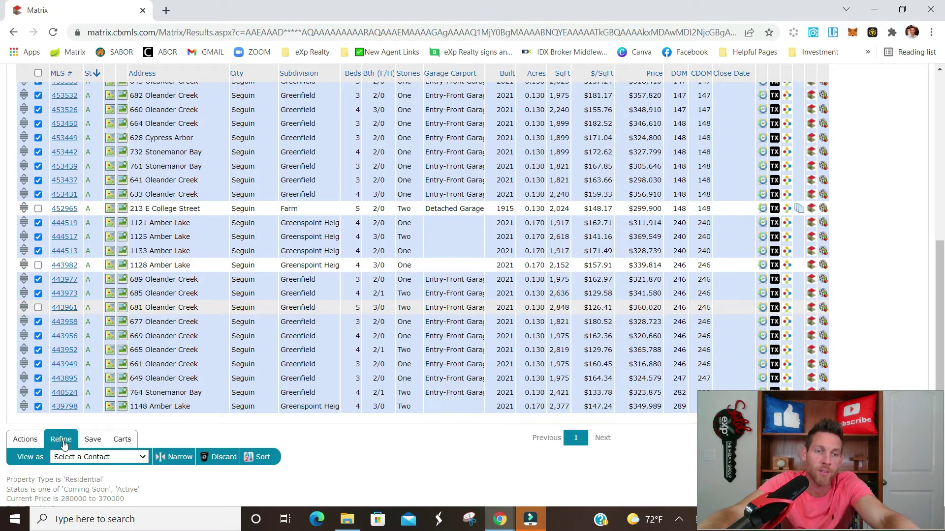
left_click(178, 458)
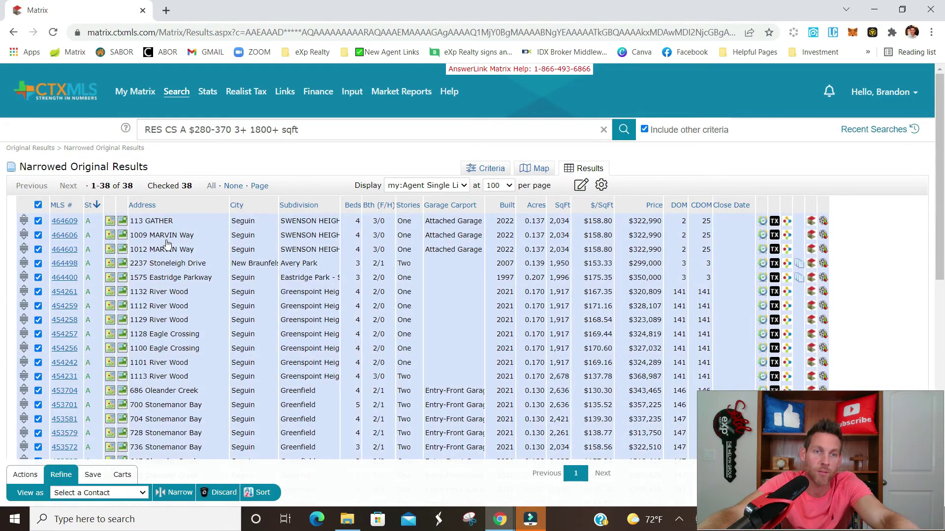
- Start saving the narrowed results as a new auto email
scroll(120, 274, "down", 9)
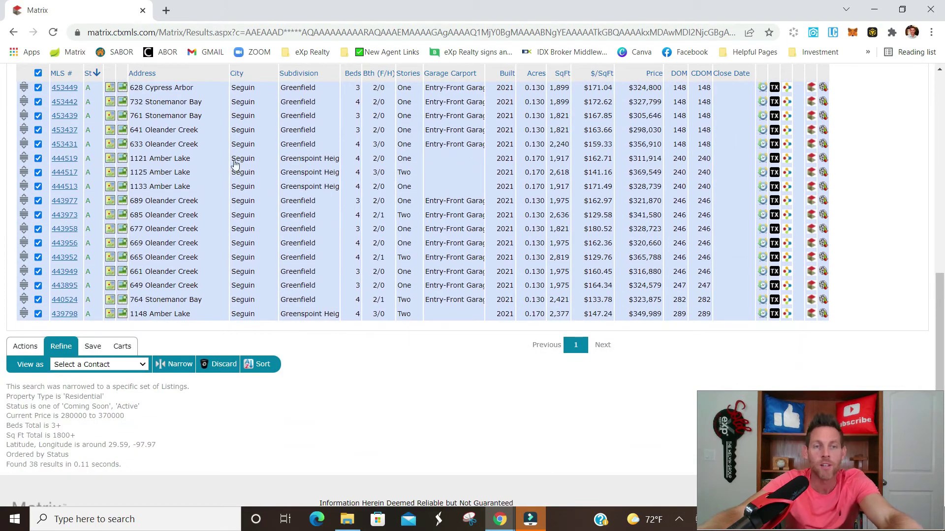
left_click(25, 352)
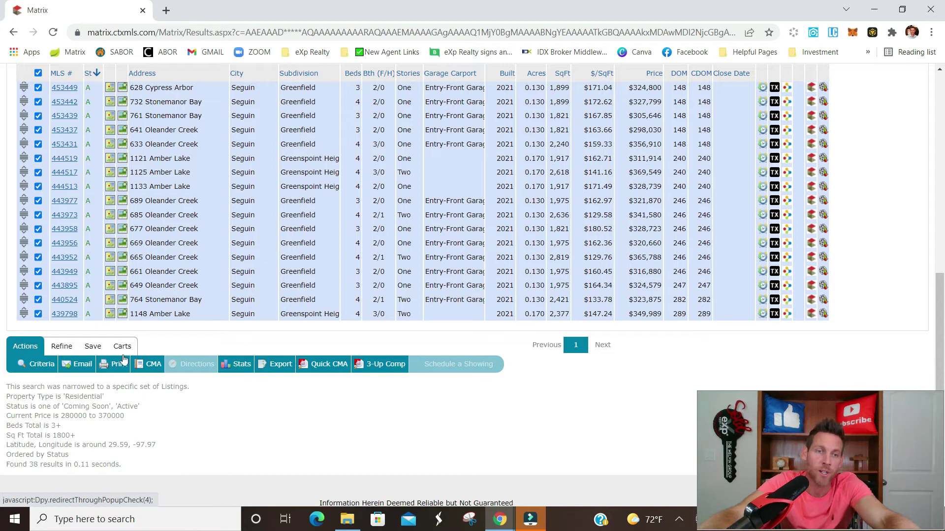
left_click(93, 347)
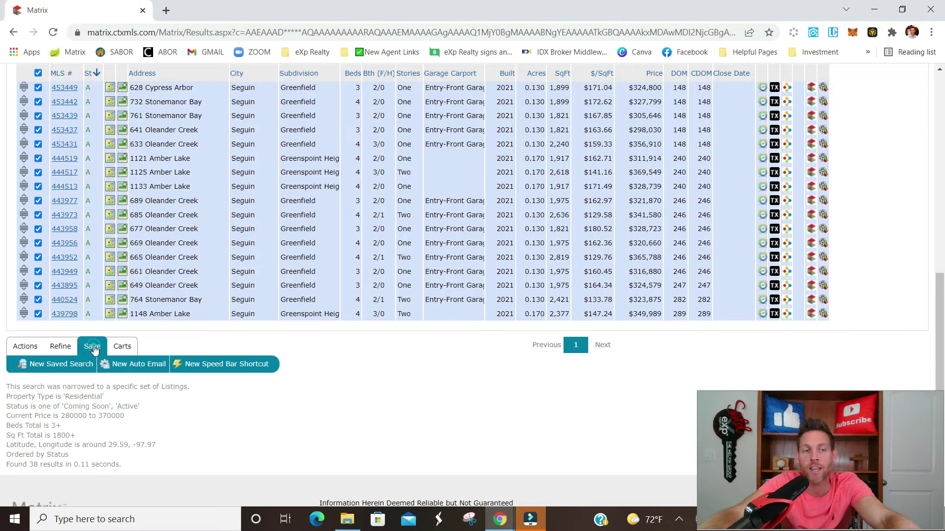
left_click(144, 367)
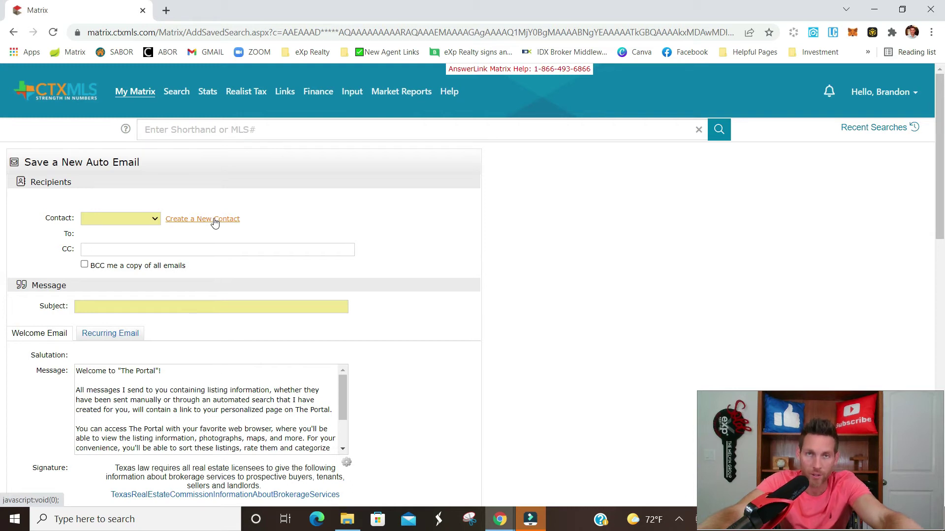
- Choose the agent's own contact as recipient, leave CC empty, and use the saved "Homes for sale from" subject with the agent's name
left_click(154, 219)
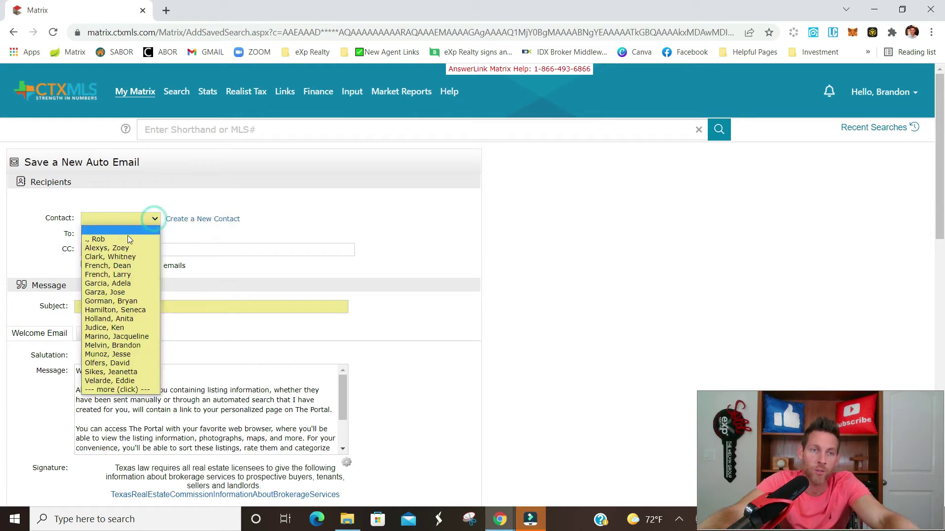
left_click(137, 346)
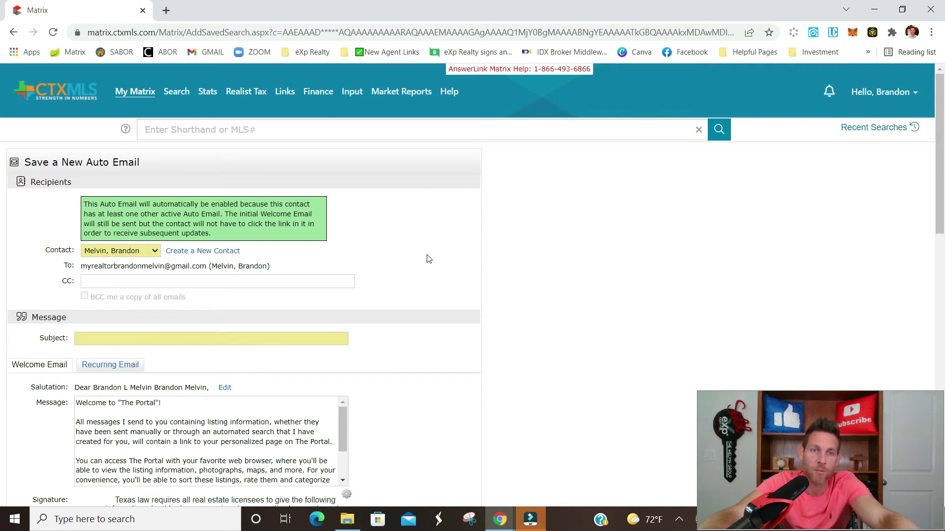
left_click(106, 280)
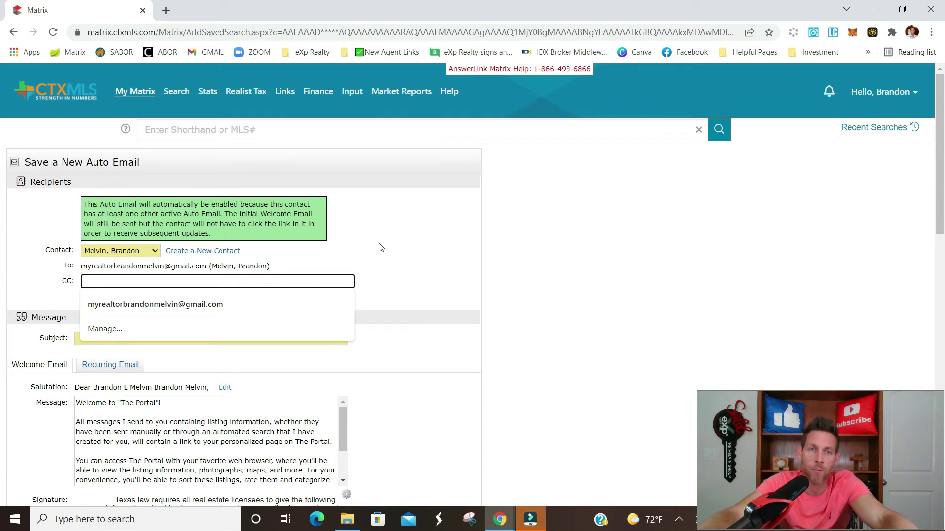
scroll(377, 243, "down", 1)
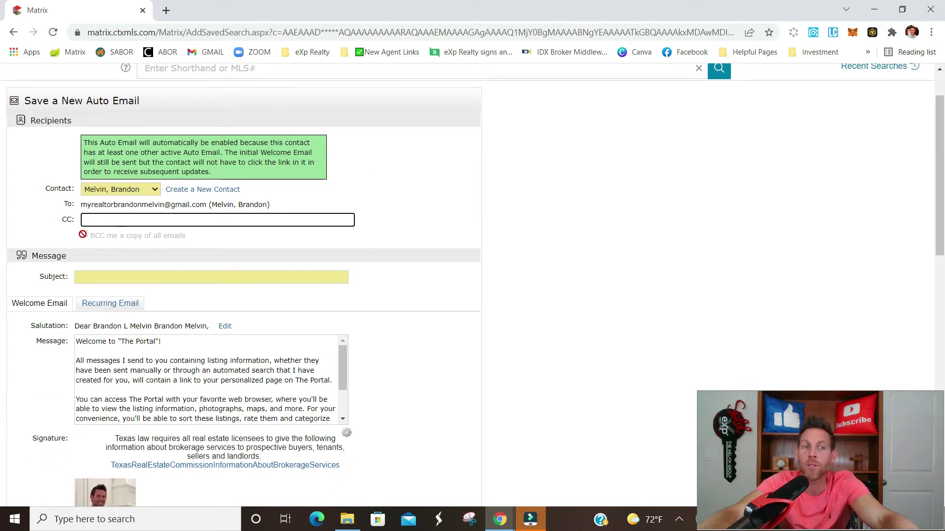
left_click(401, 209)
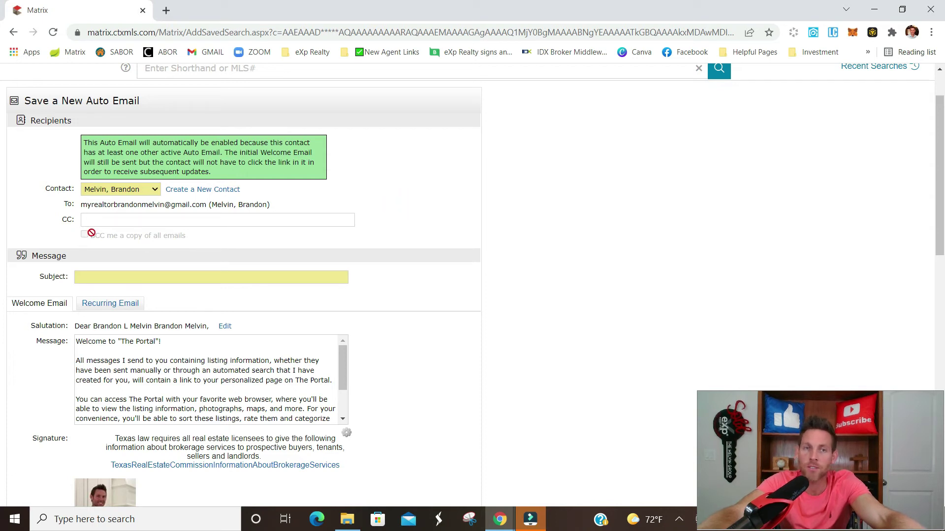
left_click(177, 279)
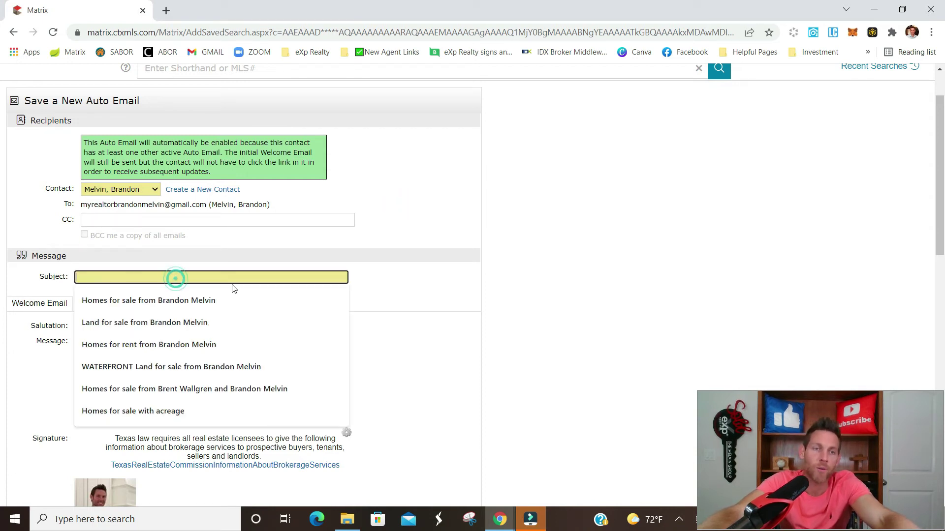
left_click(124, 303)
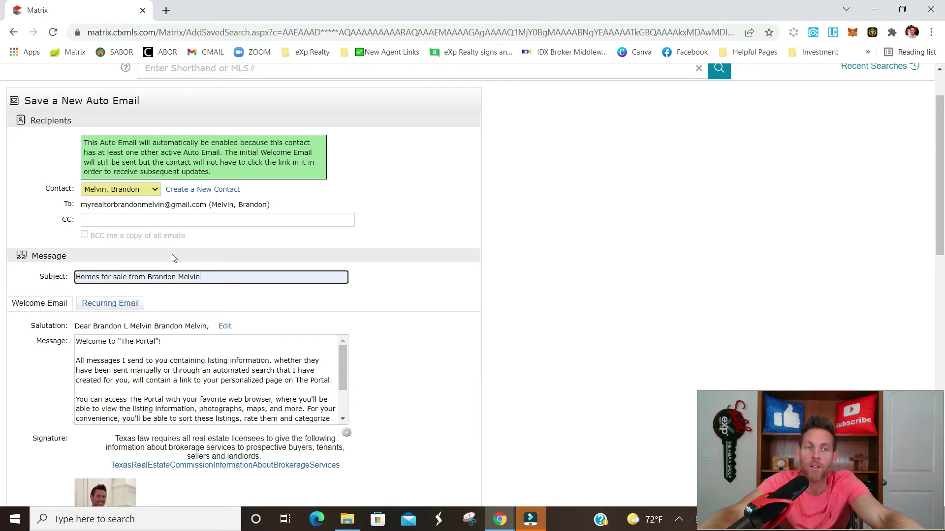
- Review the auto email's welcome message, signature, search criteria, and concierge and reverse prospecting settings
scroll(274, 210, "down", 1)
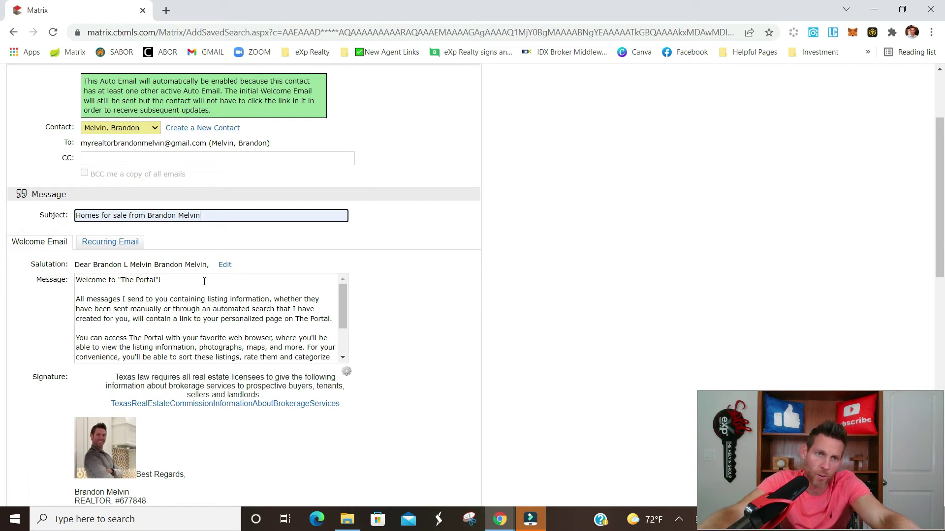
mouse_move(344, 298)
left_mouse_down()
mouse_move(344, 345)
mouse_move(344, 298)
left_mouse_up()
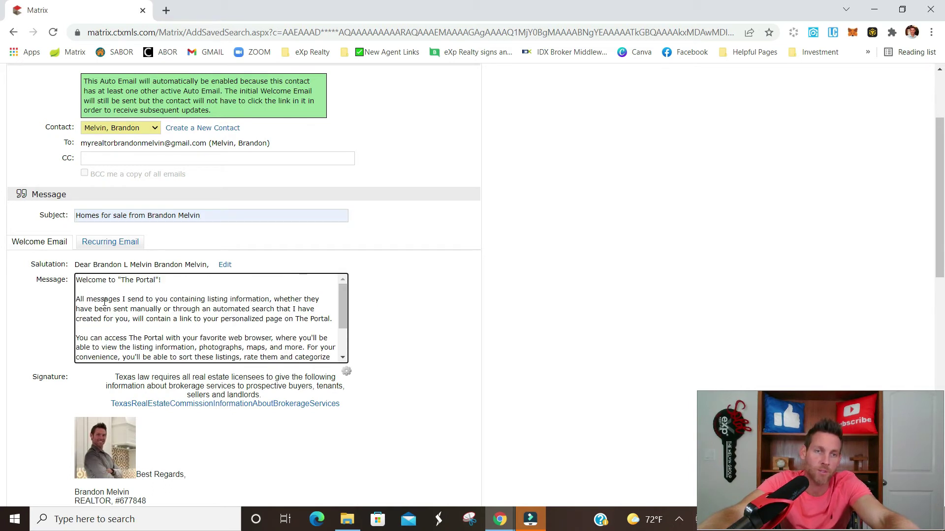
scroll(317, 304, "down", 3)
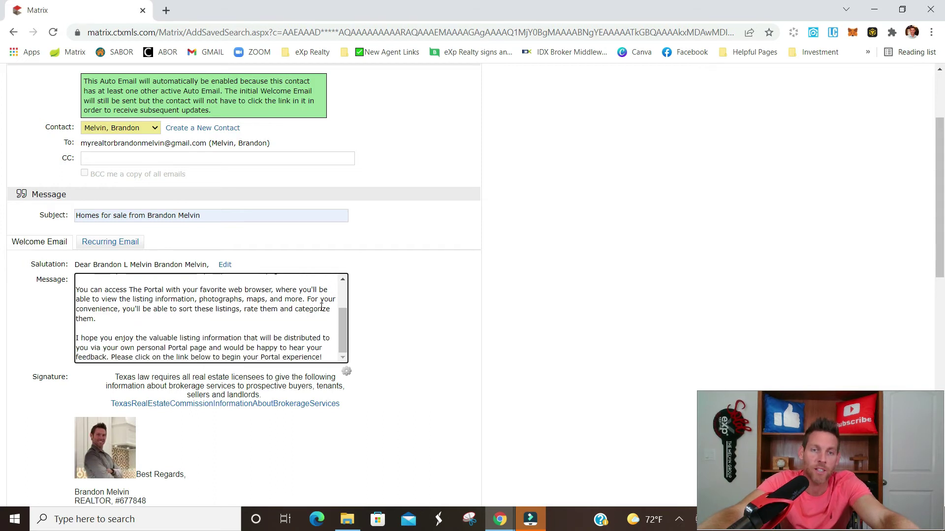
scroll(269, 361, "down", 1)
scroll(269, 361, "down", 1)
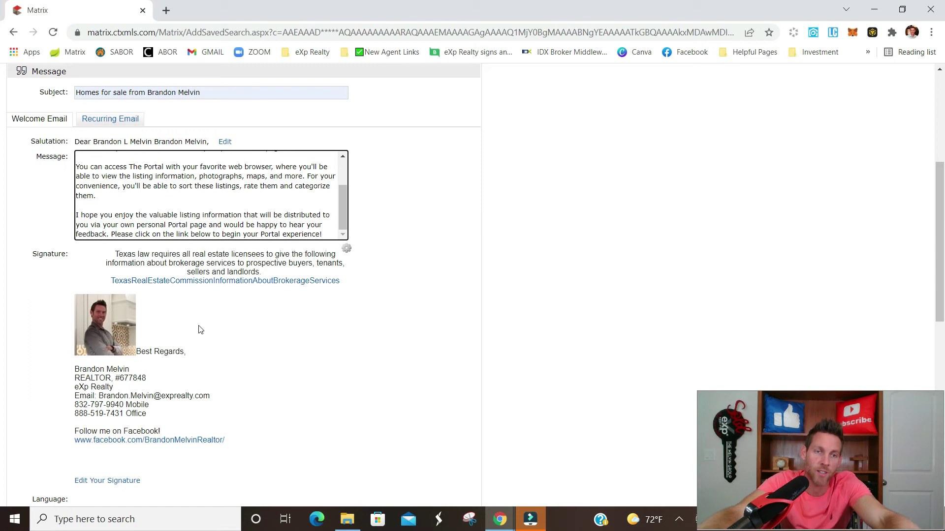
scroll(200, 327, "down", 1)
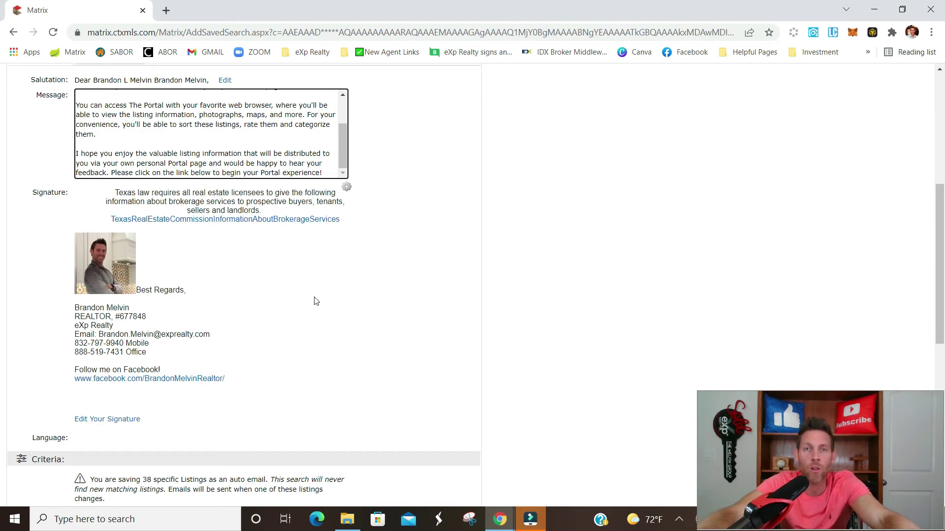
left_click(101, 421)
scroll(277, 394, "down", 5)
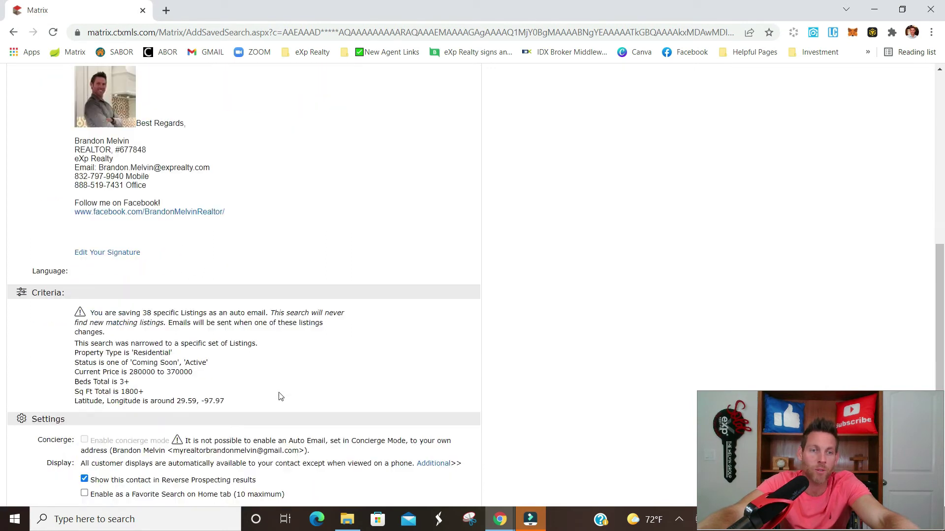
scroll(283, 396, "down", 3)
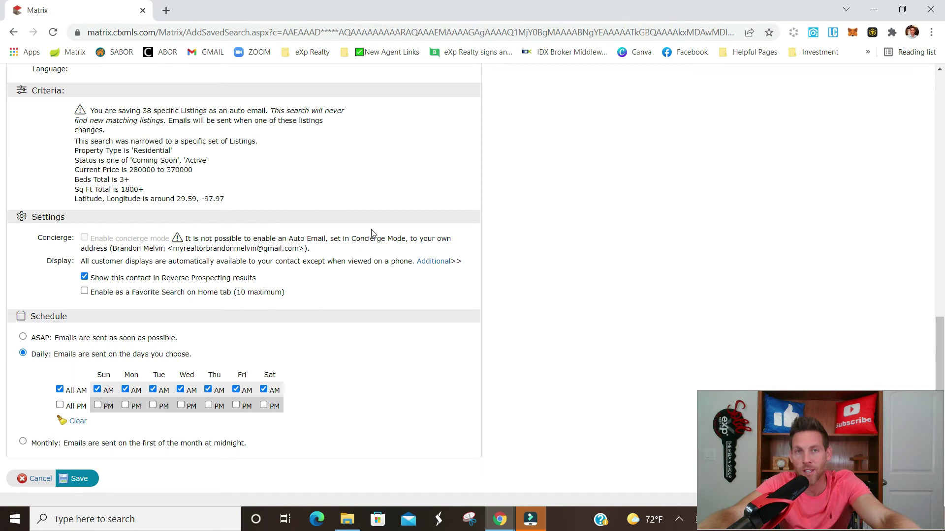
left_click(84, 277)
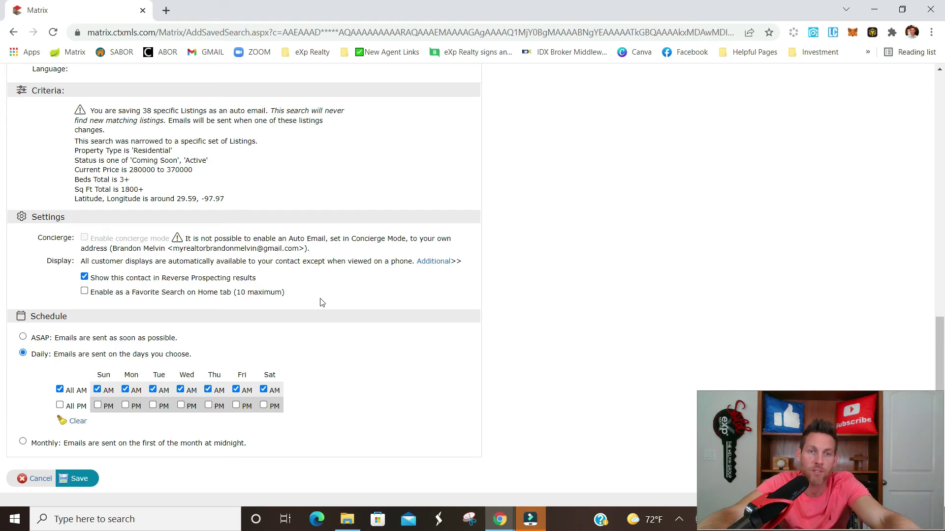
- Try the ASAP and Daily schedules, and set the auto email to be sent Monthly
scroll(322, 302, "down", 1)
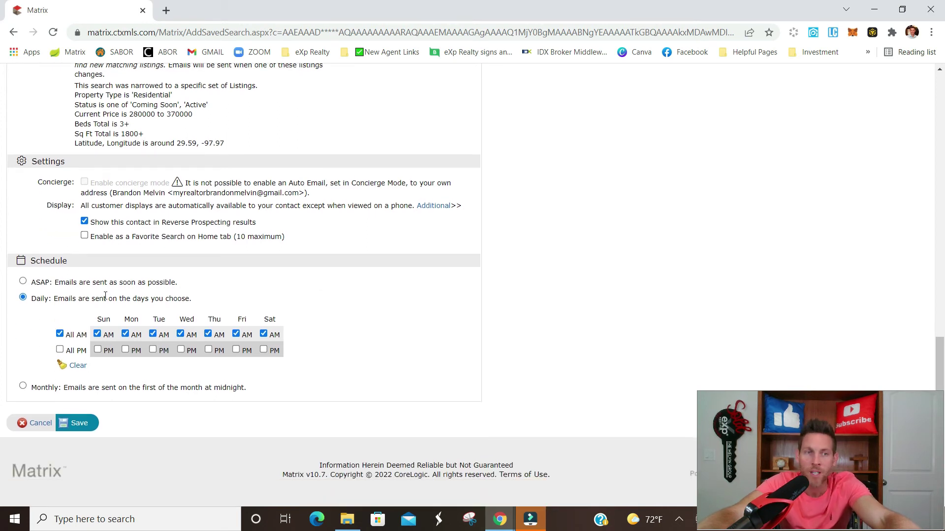
left_click(23, 283)
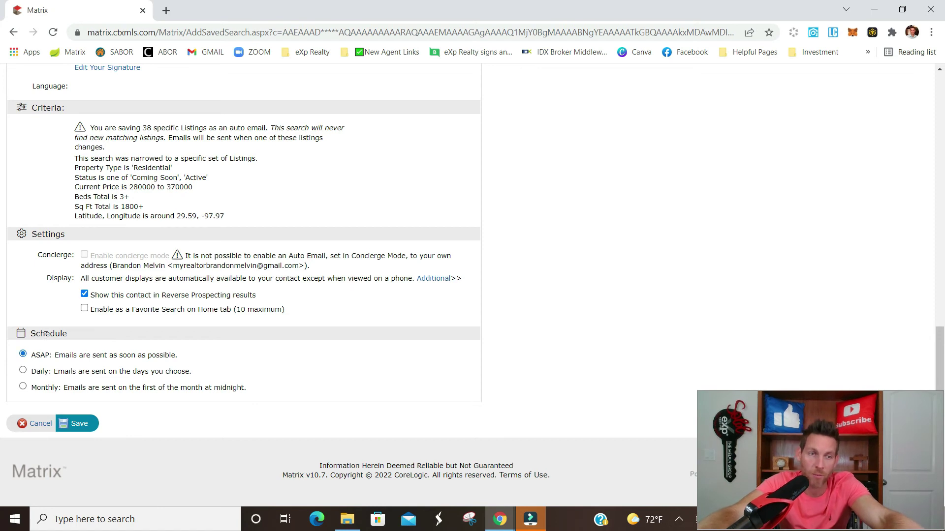
left_click(22, 371)
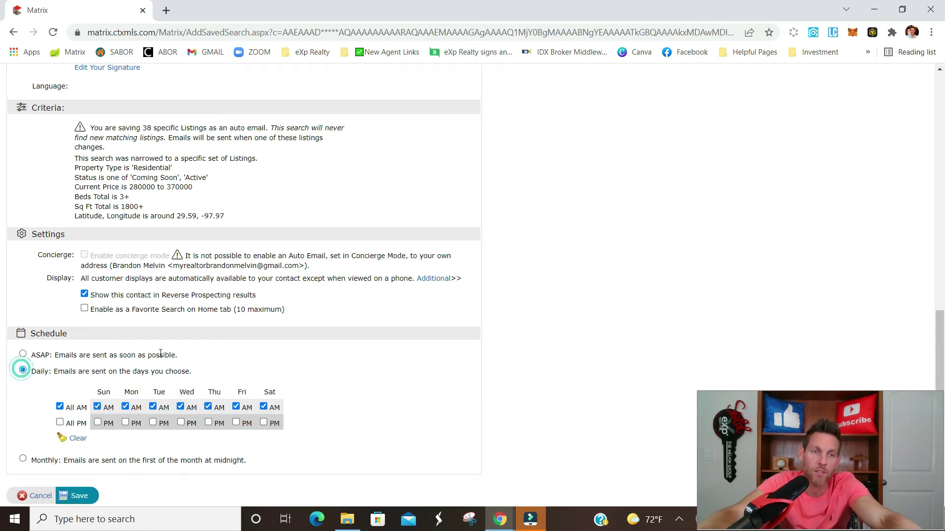
scroll(50, 345, "down", 2)
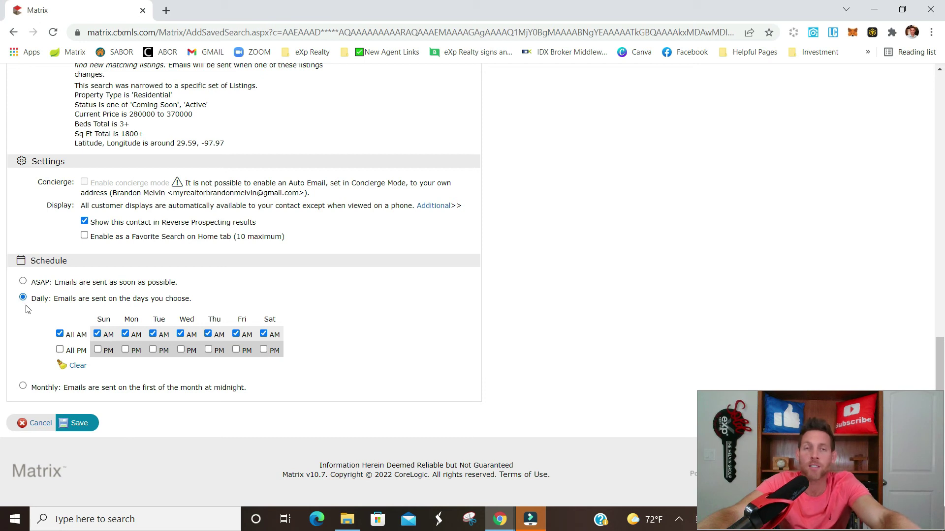
left_click(24, 387)
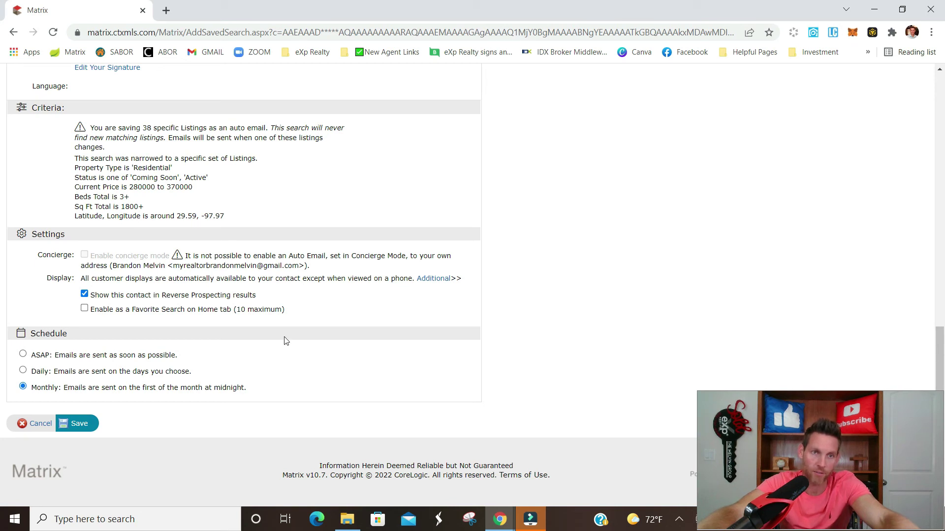
- Save the monthly auto email for the narrowed listings
left_click(76, 424)
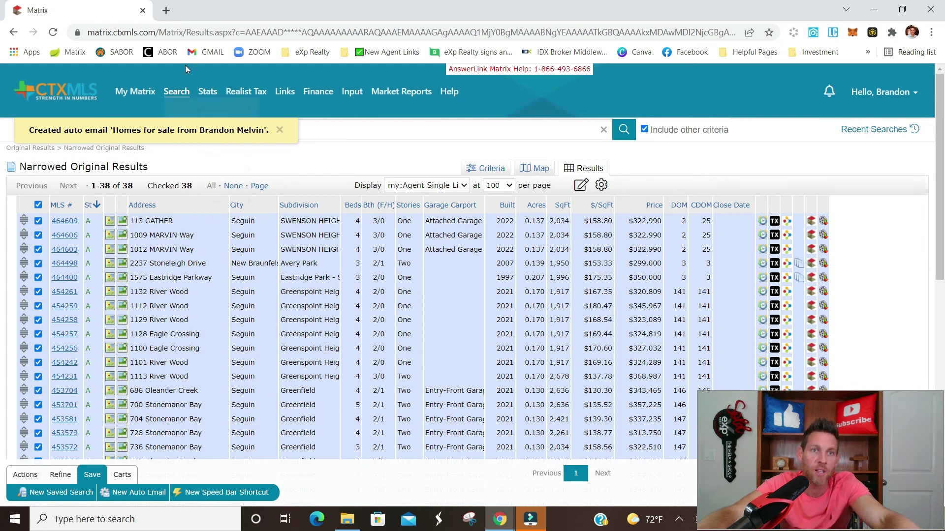
- Look over the property search types and open the quick search for Land
mouse_move(176, 93)
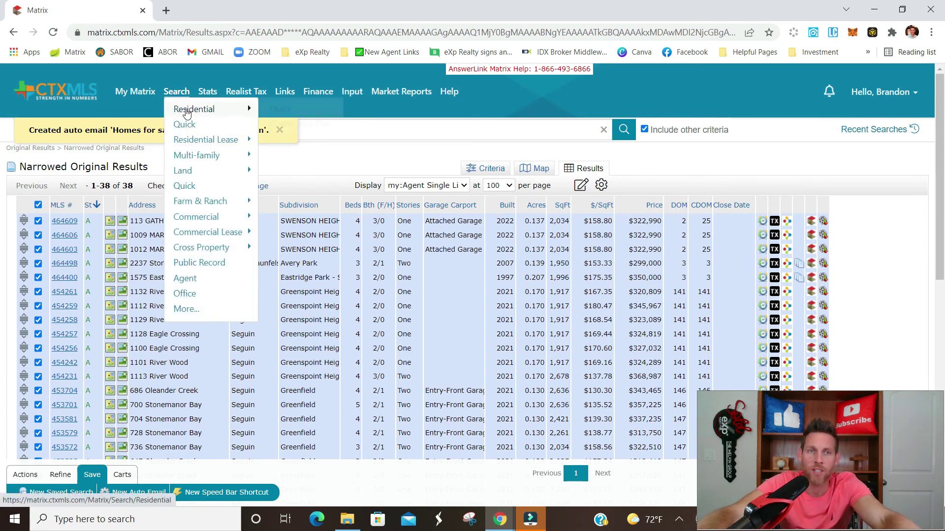
mouse_move(191, 141)
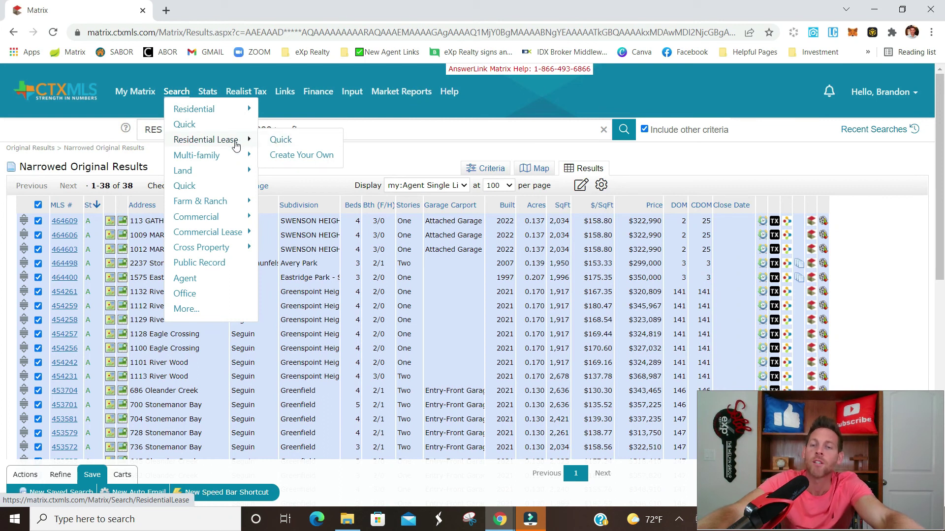
mouse_move(211, 158)
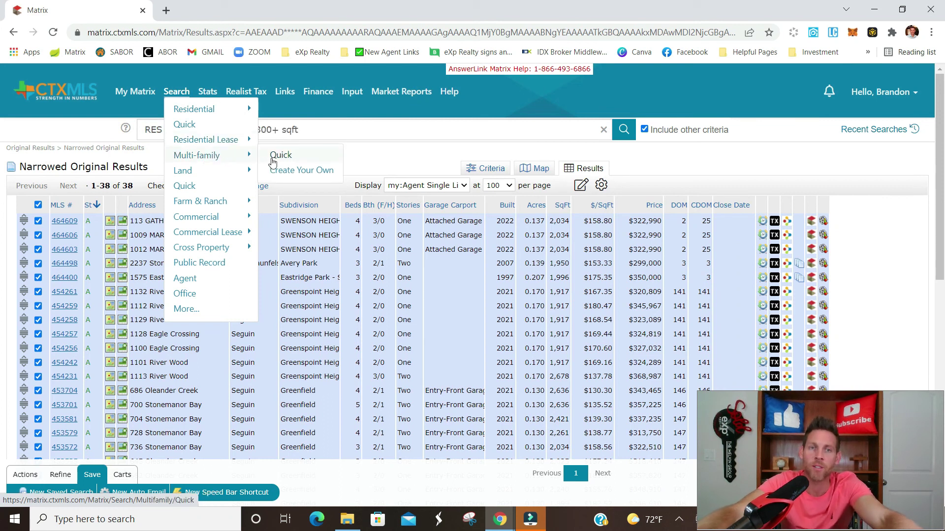
mouse_move(233, 172)
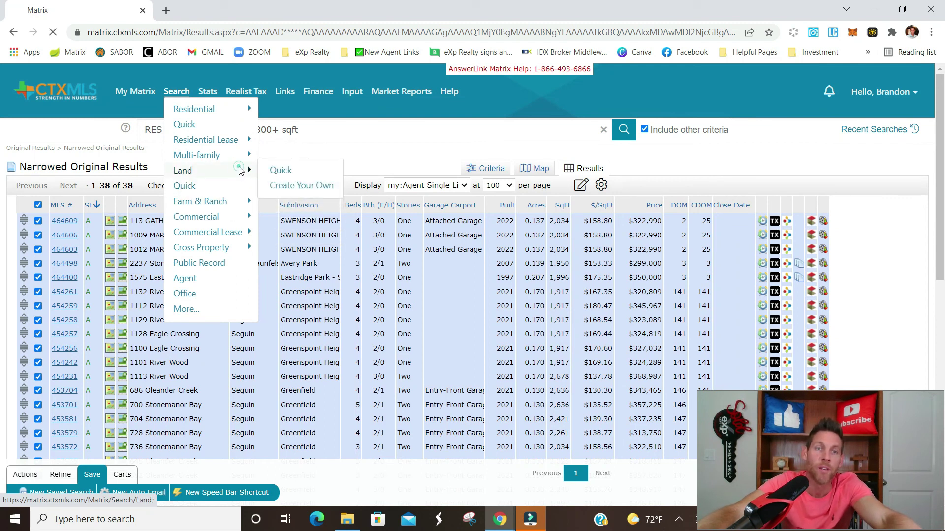
left_click(240, 171)
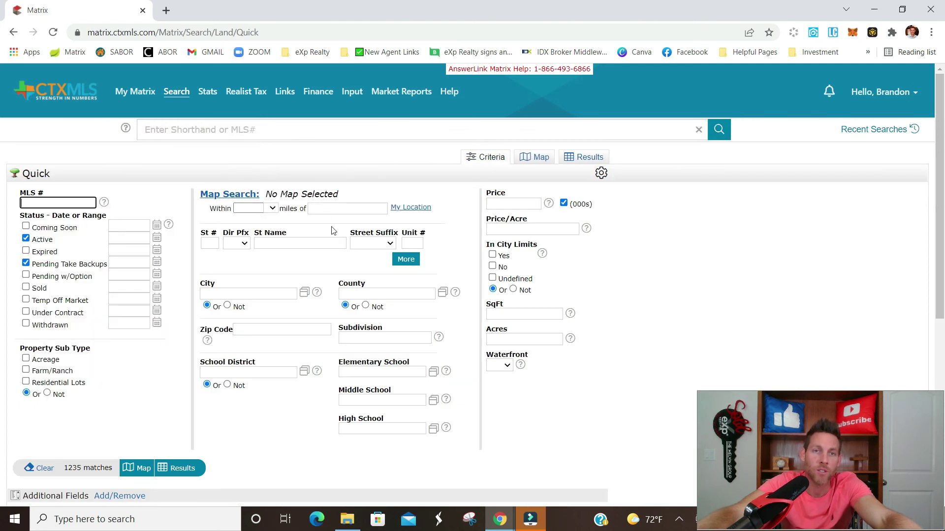
- Review the Land search's criteria, open its additional fields for editing, and browse the available fields
scroll(459, 263, "down", 5)
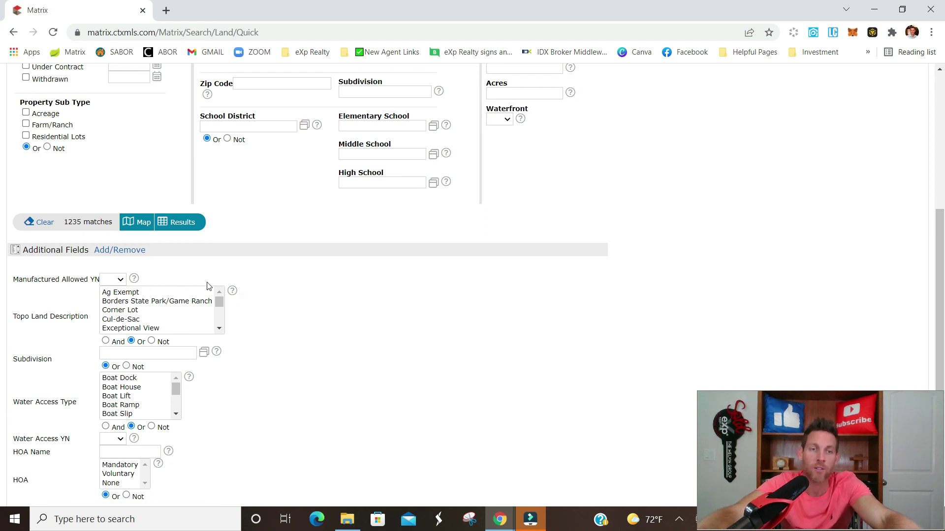
scroll(239, 308, "down", 2)
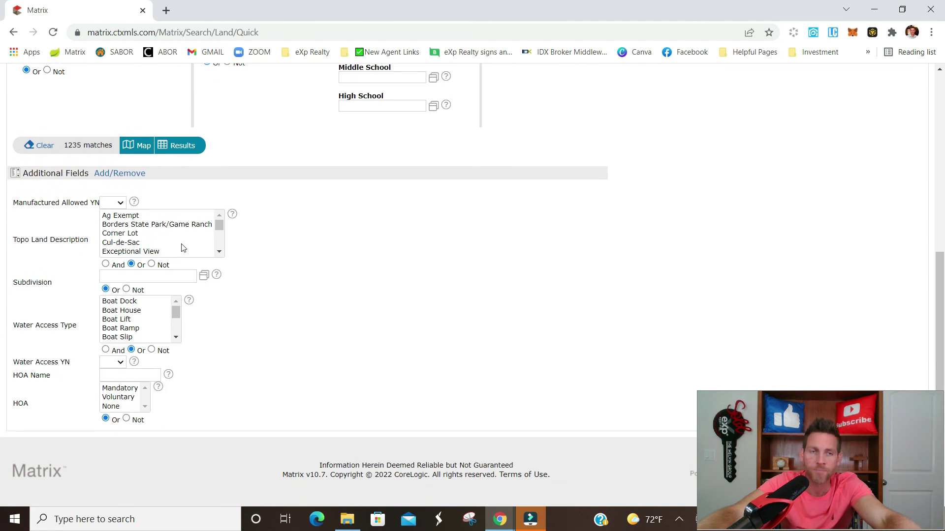
left_click(115, 175)
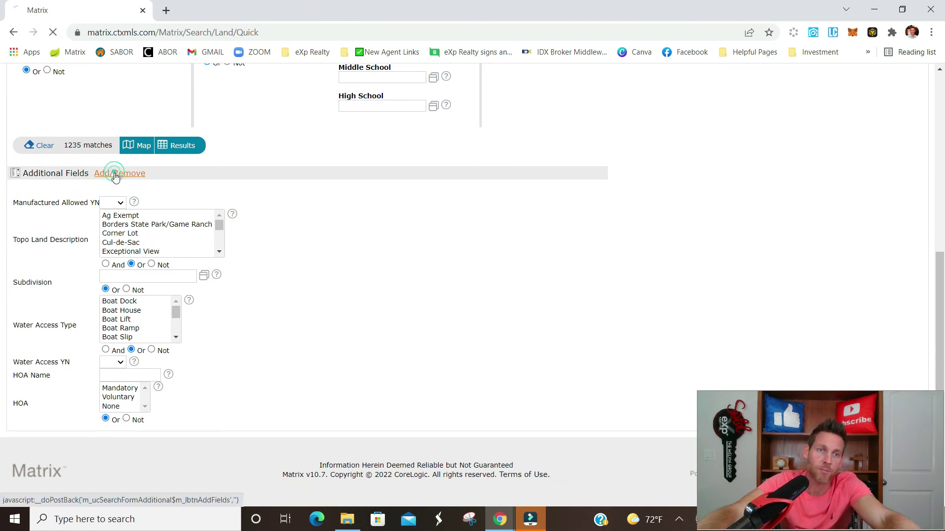
scroll(69, 265, "down", 5)
scroll(68, 265, "down", 2)
scroll(69, 265, "down", 6)
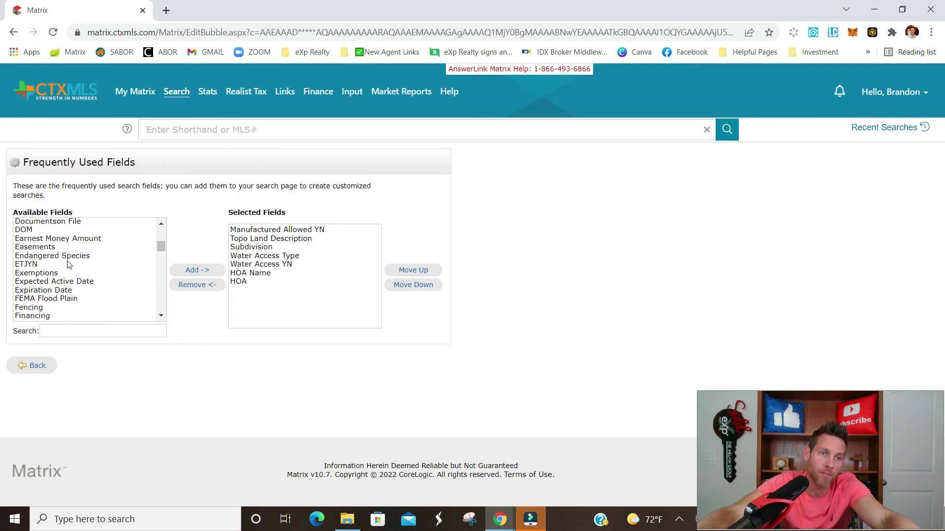
- Filter the available fields by "sq", try to add Sq Ft Total to the selected fields, and return to the Land search form
left_click(95, 329)
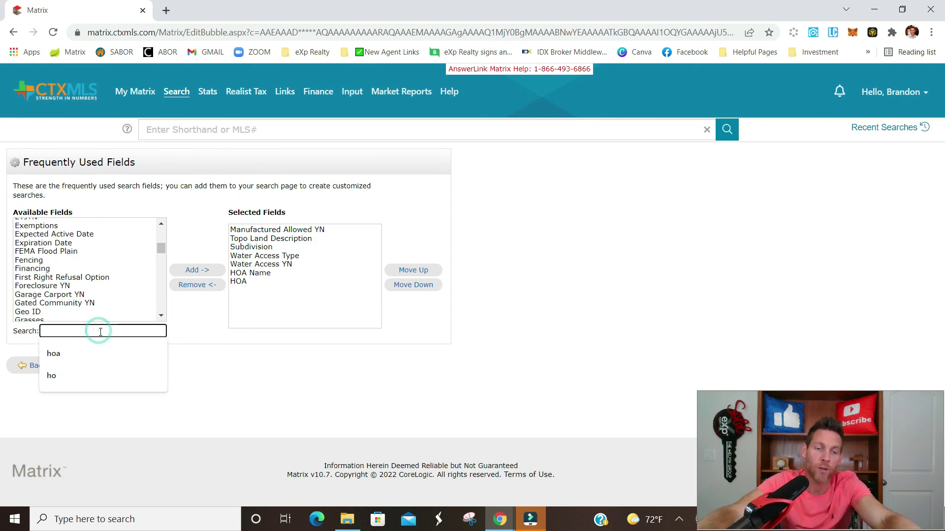
type("sq")
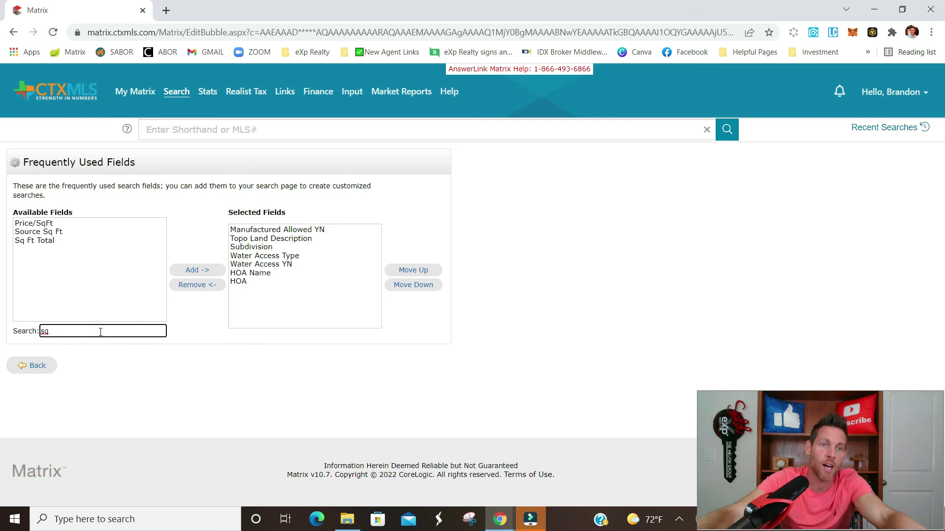
left_click(32, 246)
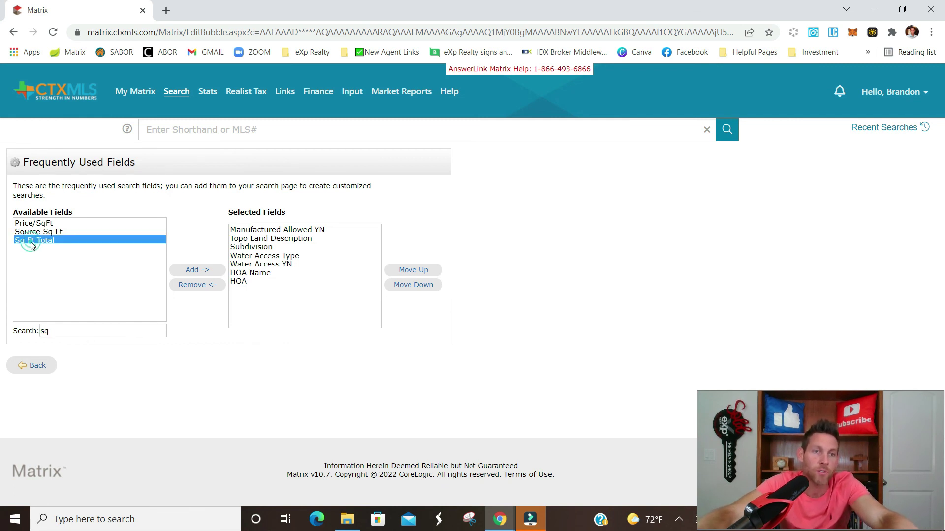
left_click(194, 272)
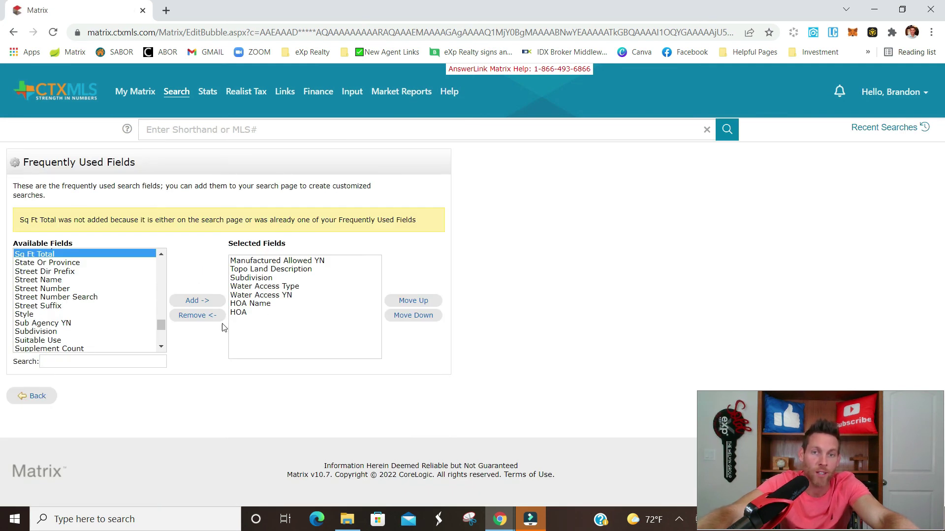
left_click(38, 396)
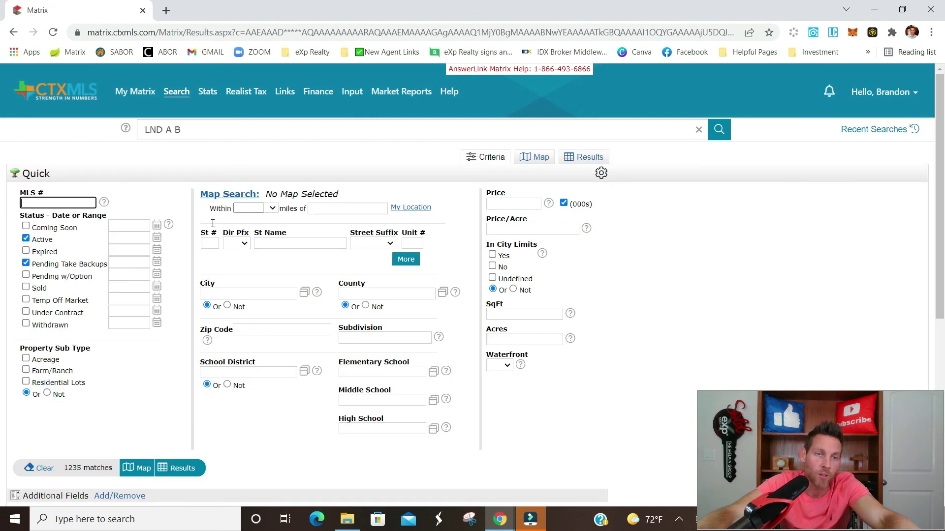
scroll(140, 397, "down", 6)
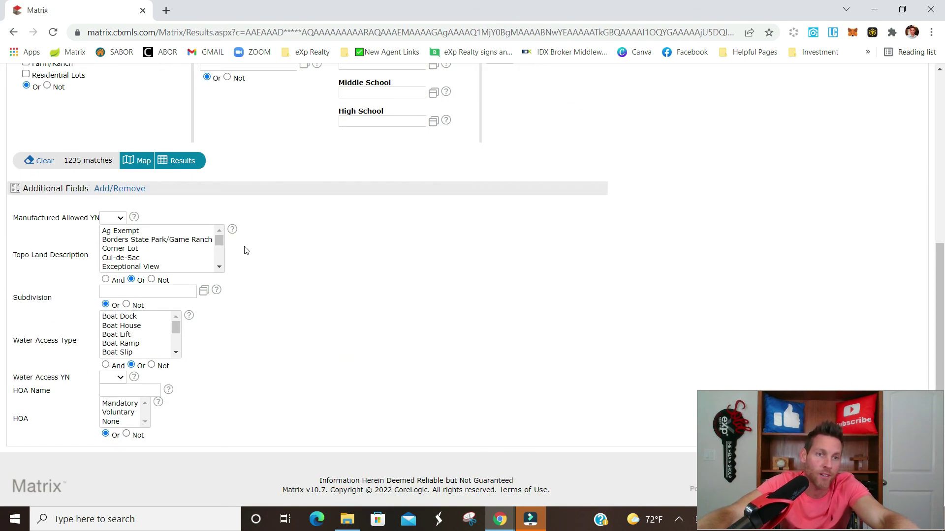
scroll(307, 265, "up", 6)
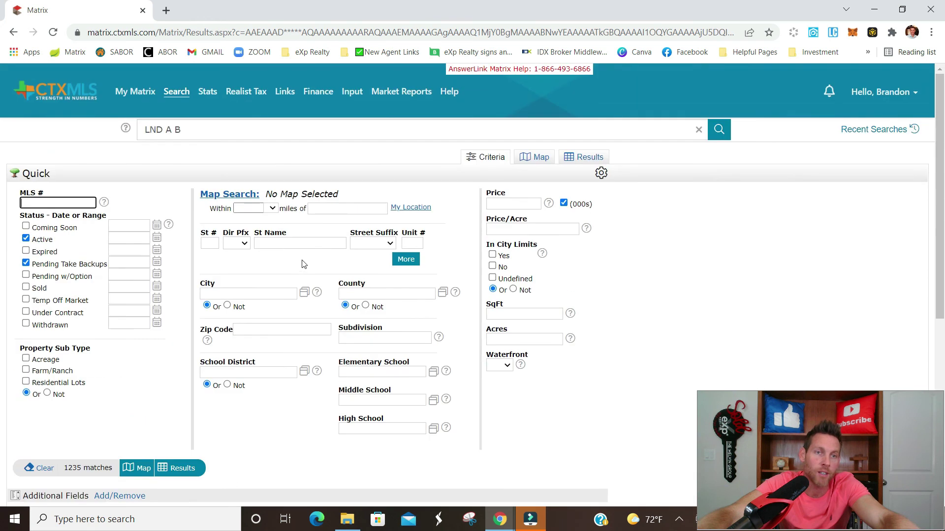